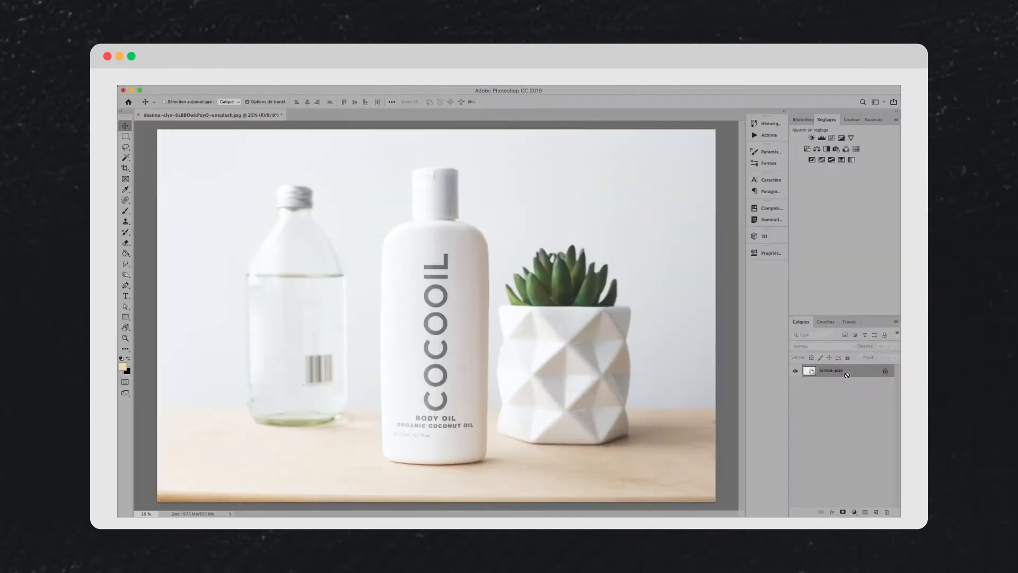
Step: Duplicate the background photo onto a new layer and choose the Quick Selection tool
key("super+j")
key("super+minus")
key("w")
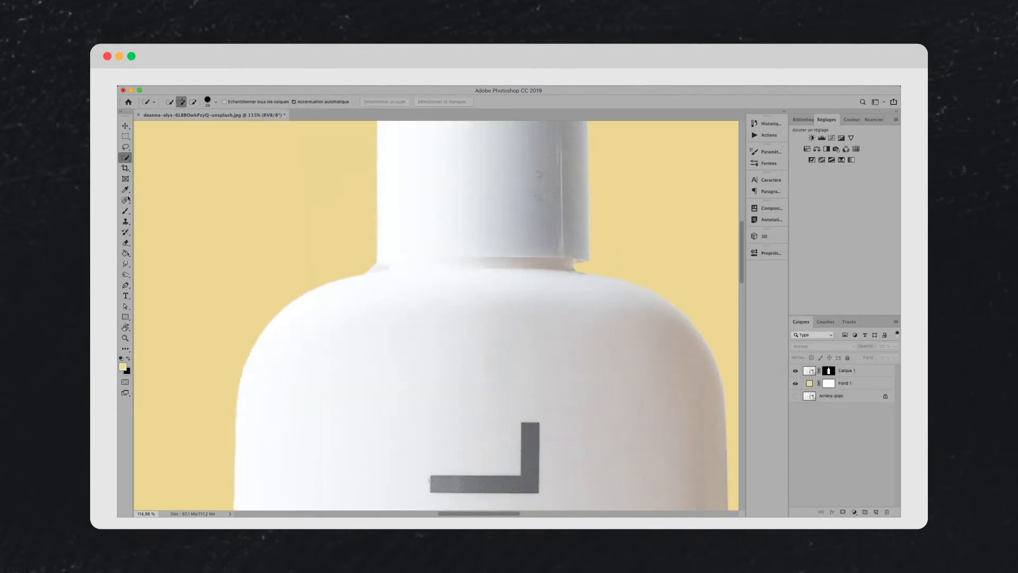
Step: Paint black with a small brush on Calque 1's mask to remove the leftover edge at the left of the bottle's neck
key("b")
left_click(172, 101)
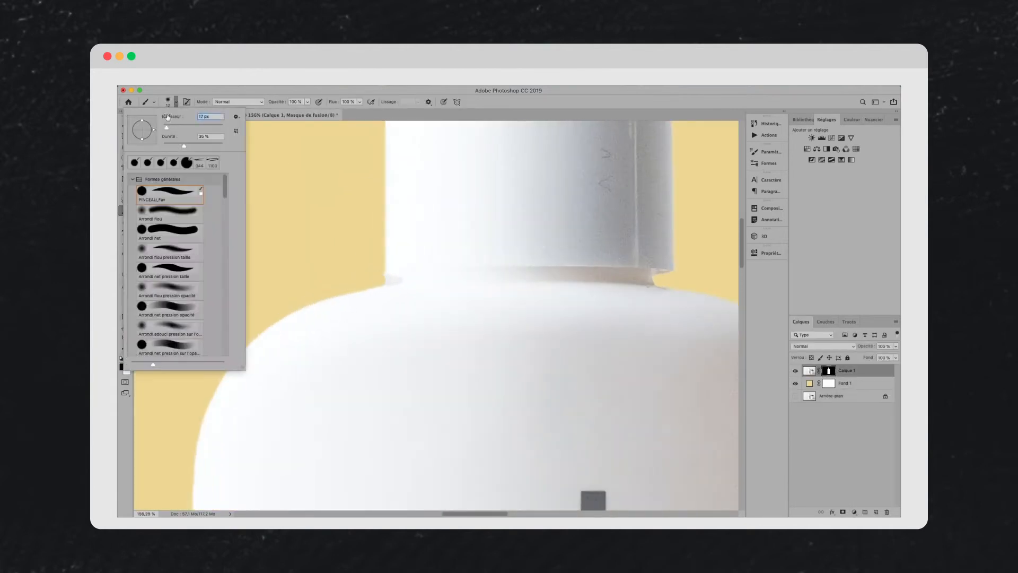
left_click_drag(168, 128, 166, 129)
left_click_drag(385, 282, 398, 280)
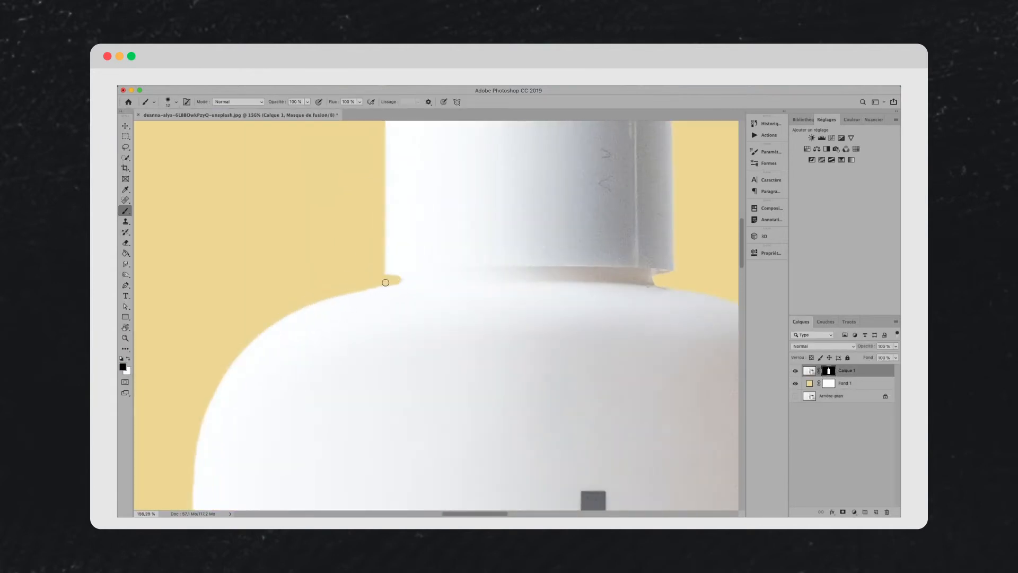
scroll(409, 255, "up", 1)
scroll(386, 281, "down", 8)
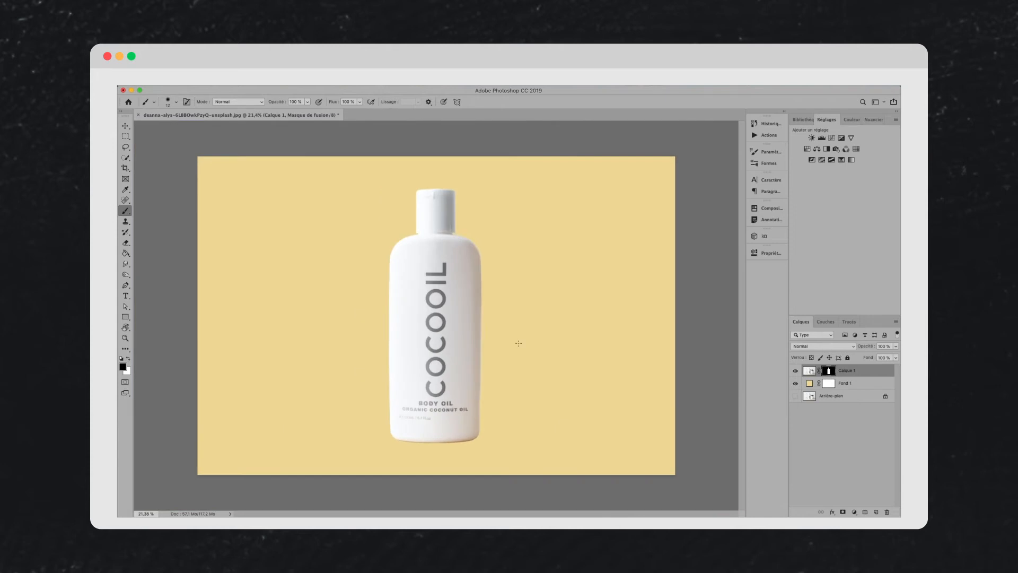
Step: Hide the Fond 1 fill layer, then resize the image to 1080 and crop it to a square around the bottle
left_click(795, 383)
left_click(249, 85)
left_click(261, 144)
type("1080")
key("Return")
key("super+0")
left_click(125, 168)
left_click(318, 449)
key("Return")
key("v")
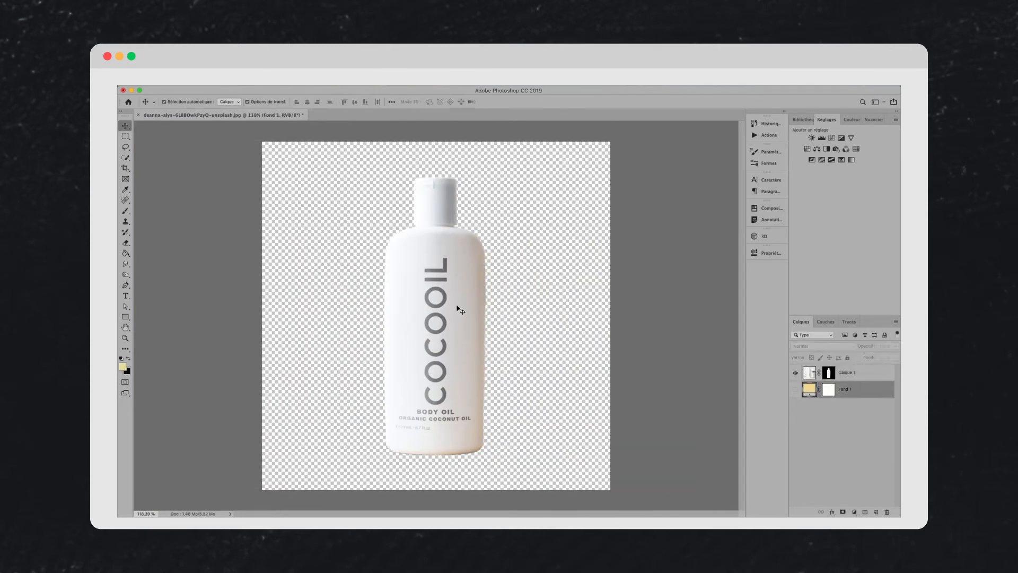
Step: Apply the bottle layer's mask and tilt the bottle clockwise
left_click(459, 307)
left_click_drag(828, 372, 886, 512)
left_click(475, 232)
key("super+z")
left_click_drag(486, 178, 475, 209)
key("Return")
Step: Duplicate the Fond 1 fill layer
left_click(851, 391)
key("super+j")
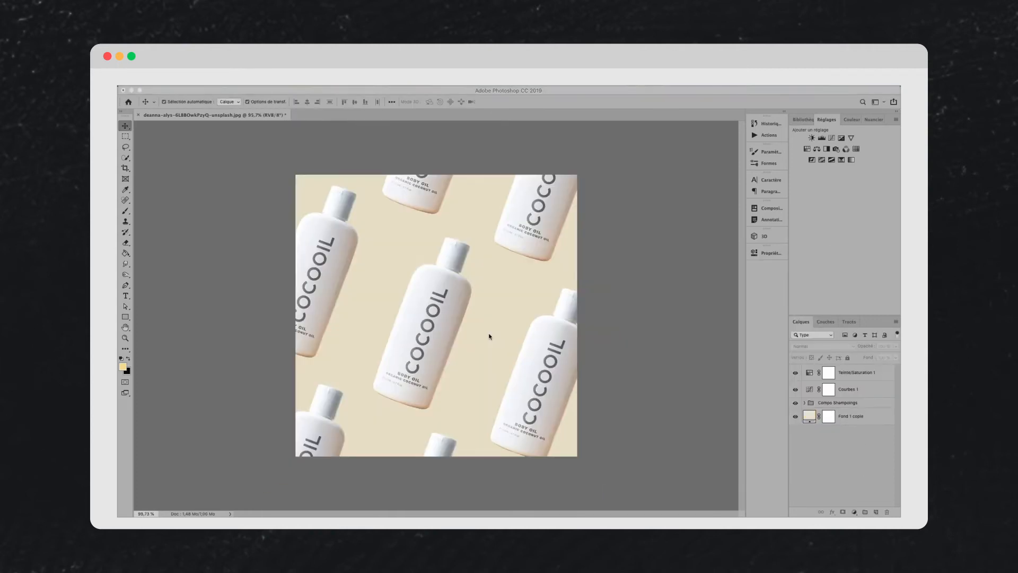
Step: Group all layers from Fond 1 copie to Teinte/Saturation 1 and name the group COMPO
left_click(860, 441)
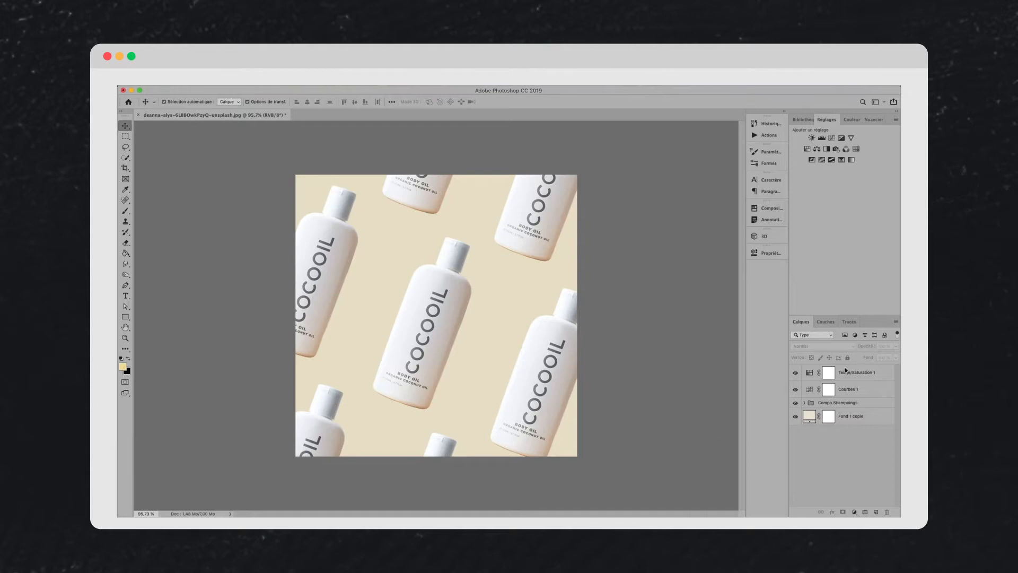
left_click(865, 416)
left_click(871, 376, "shift")
key("super+g")
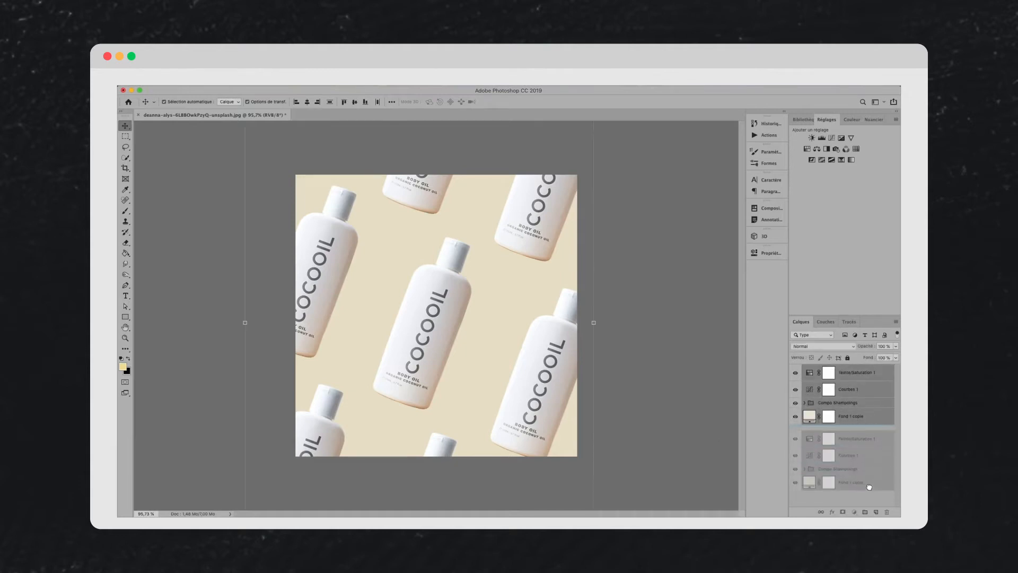
double_click(830, 370)
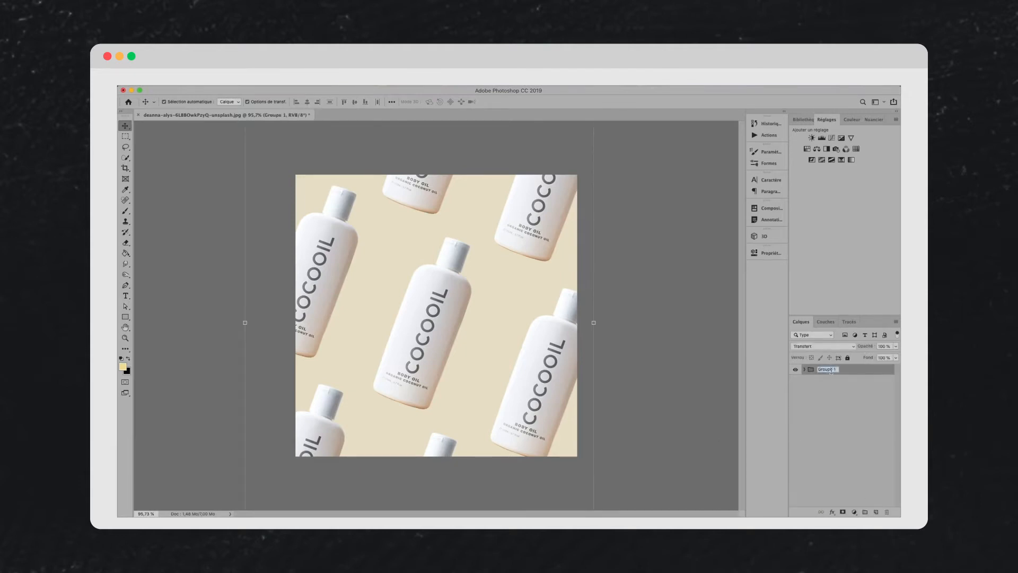
type("COM")
key("Return")
left_click(848, 401)
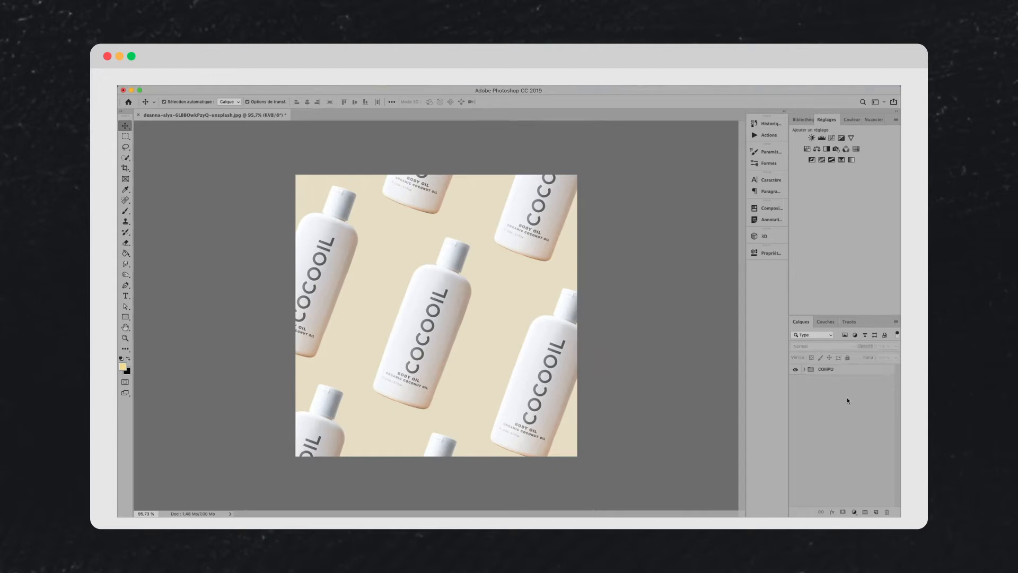
Step: Switch to the Mouvement workspace and create a video timeline for the composition
left_click(884, 105)
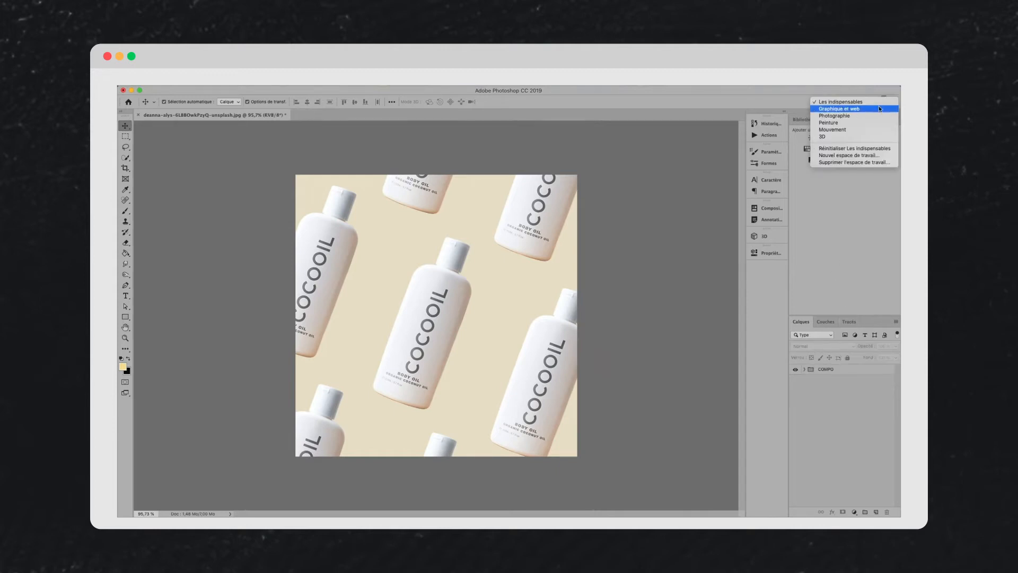
left_click(862, 130)
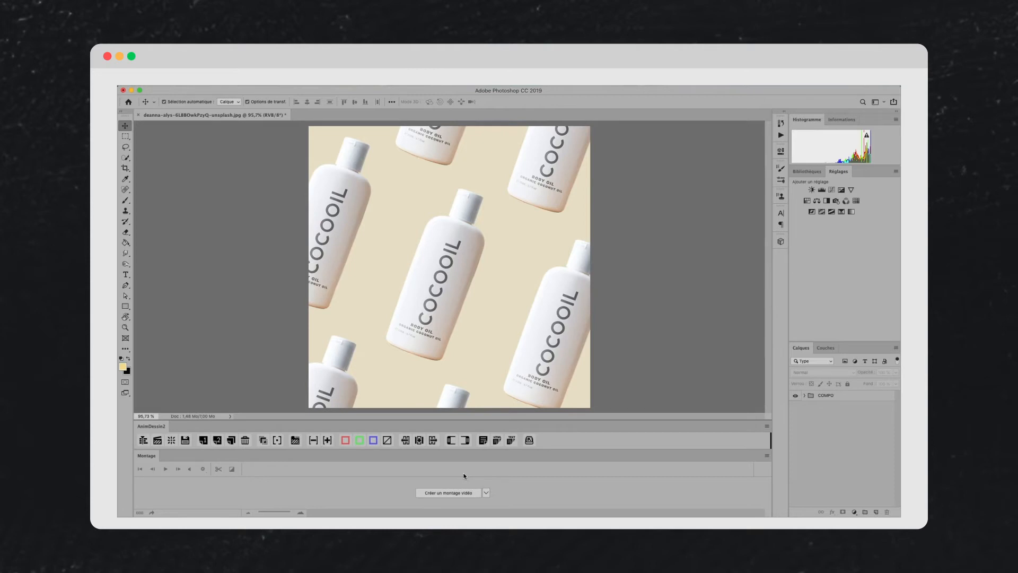
left_click(445, 493)
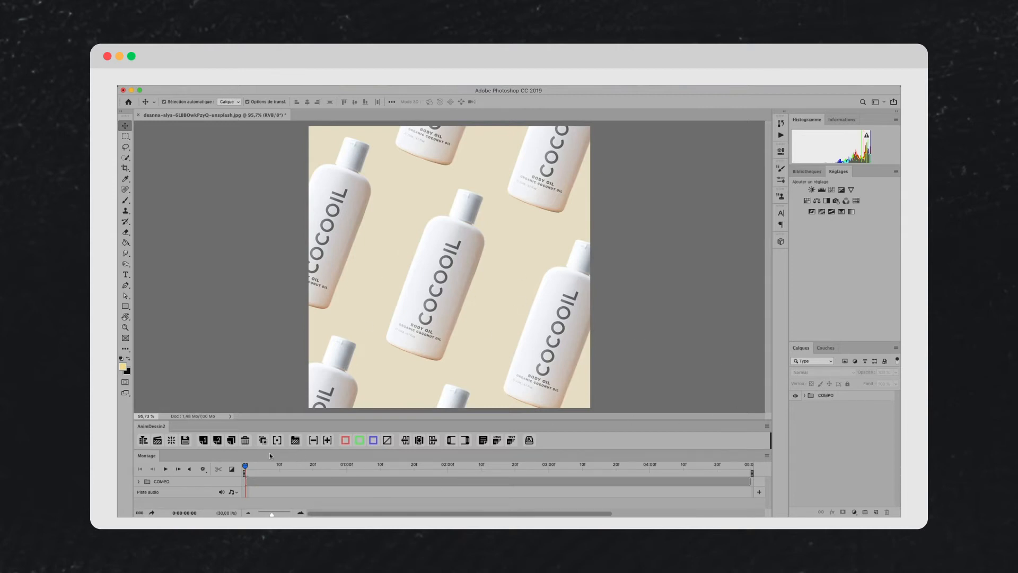
Step: Add a one-frame drawing layer at the start of the timeline, magnify the time scale, and choose the Brush tool
left_click(204, 440)
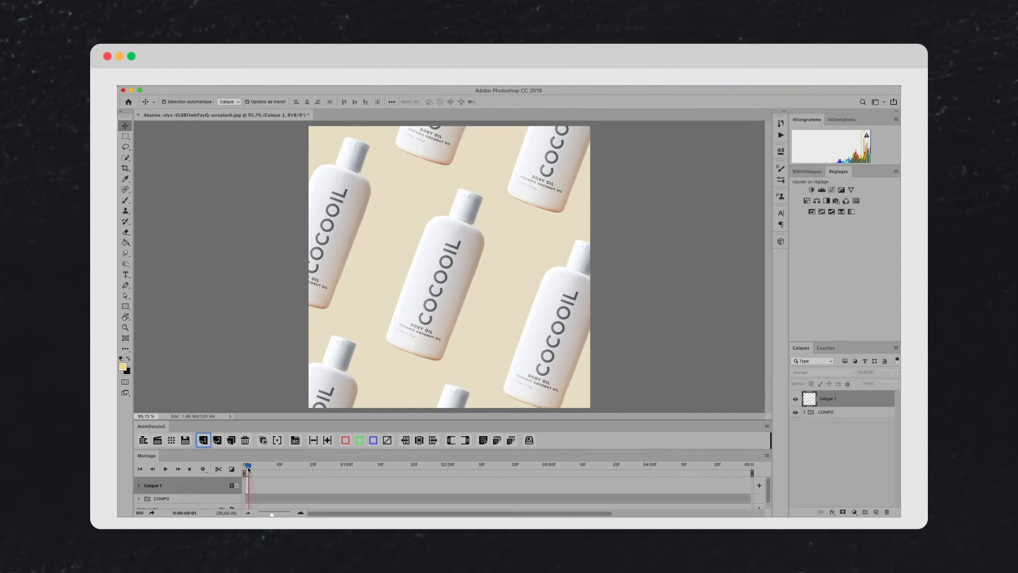
left_click_drag(271, 514, 286, 515)
left_click(128, 200)
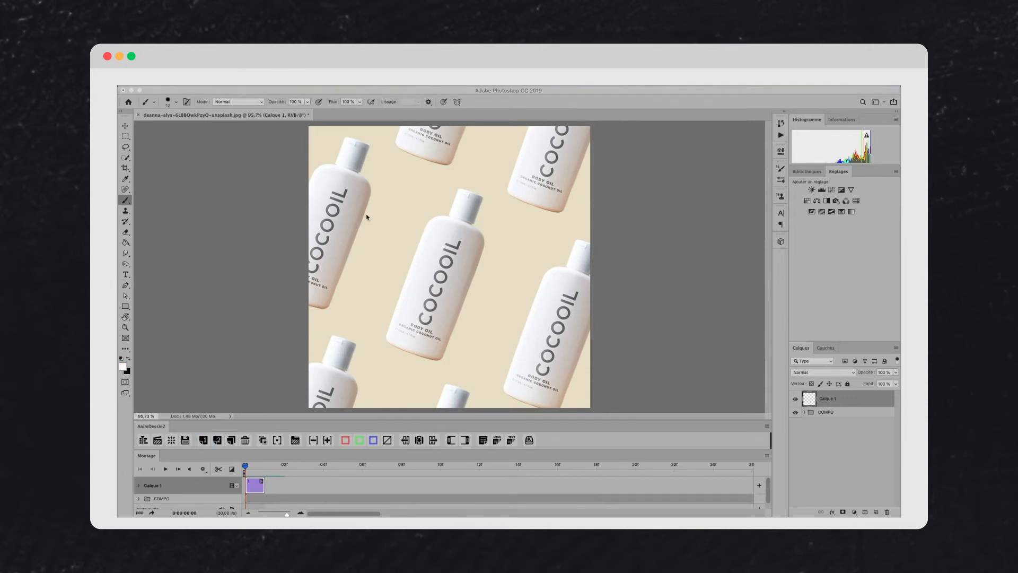
left_click(851, 404)
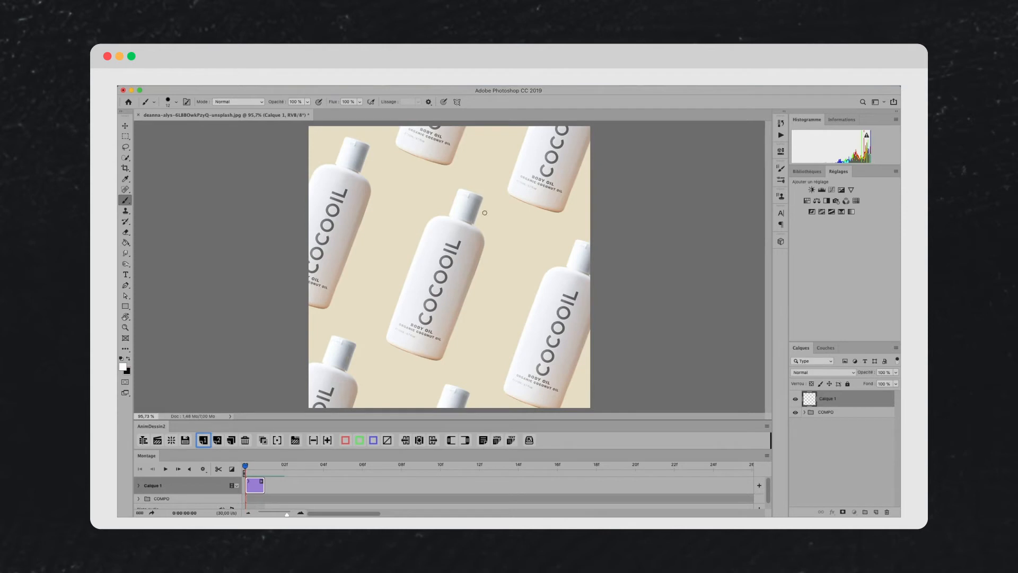
Step: Paint a small white dab beside the central bottle's cap on the first frame
scroll(491, 192, "up", 6)
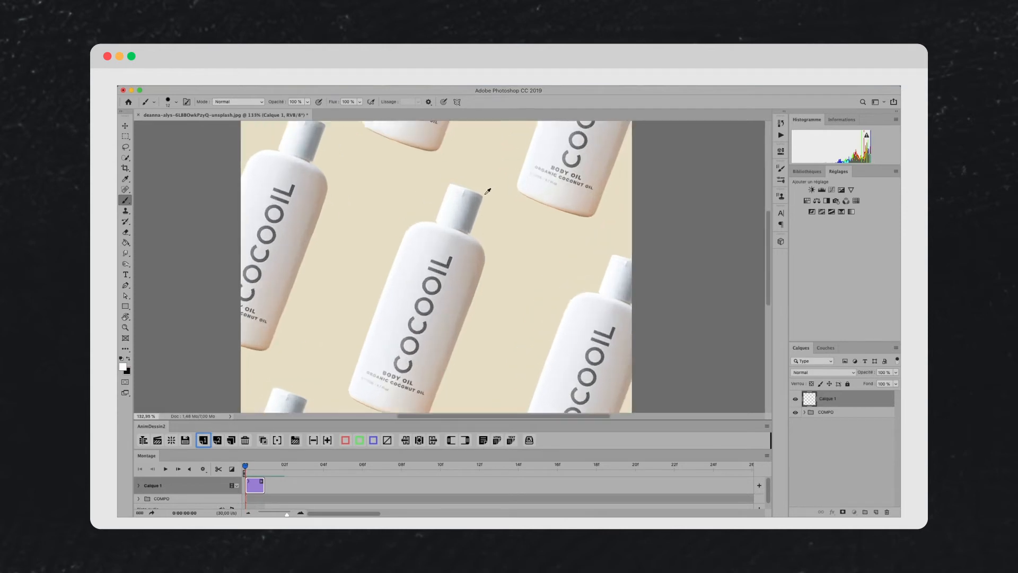
left_click_drag(467, 246, 499, 192)
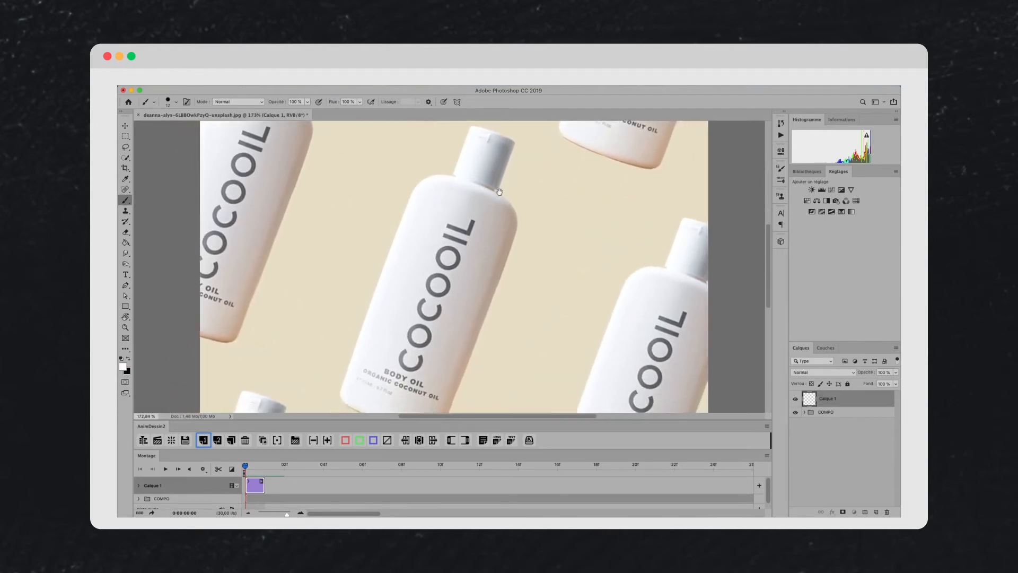
left_click(512, 159)
Step: Add the second and third frames with onion skinning on, painting a short stroke beside the cap on each
left_click(204, 440)
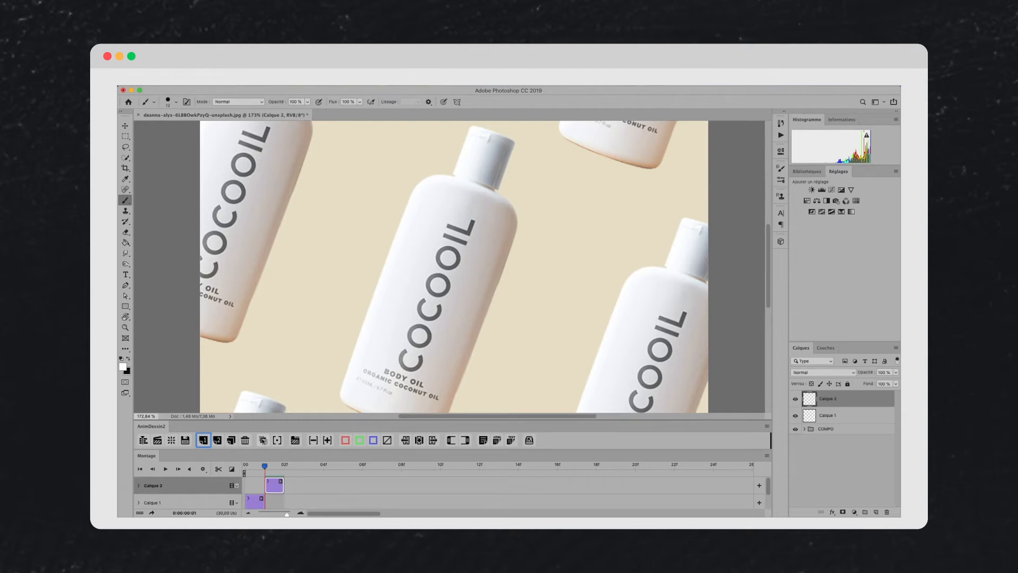
left_click(263, 441)
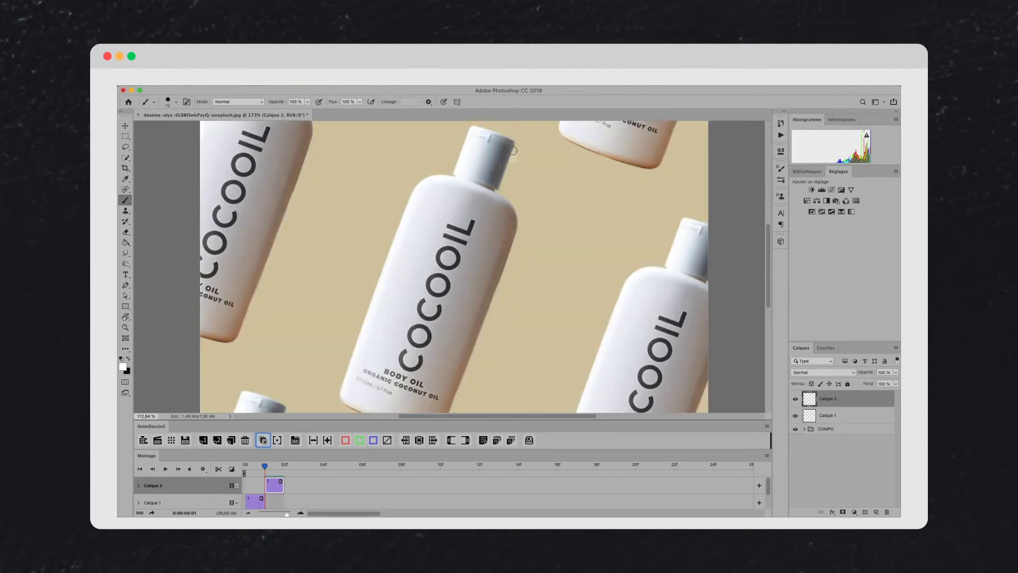
left_click_drag(514, 156, 513, 165)
left_click(205, 441)
left_click_drag(517, 160, 515, 167)
Step: Add the fourth and fifth frames, painting the liquid drop as it grows from the cap down to the bottle's right shoulder
left_click(203, 440)
left_click_drag(309, 488, 318, 486)
left_click_drag(514, 154, 519, 172)
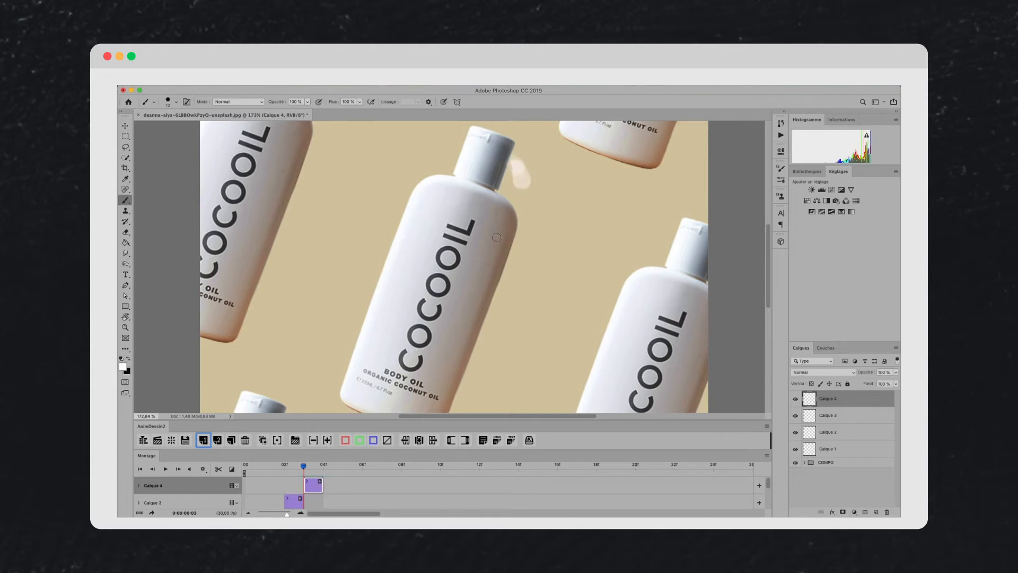
left_click(203, 440)
left_click_drag(321, 483, 339, 484)
mouse_move(517, 175)
left_mouse_down()
mouse_move(524, 188)
mouse_move(502, 211)
left_mouse_up()
Step: Add the sixth and seventh frames and paint the drop's thin tail beside the cap
left_click(203, 440)
left_click(203, 440)
left_click(515, 173)
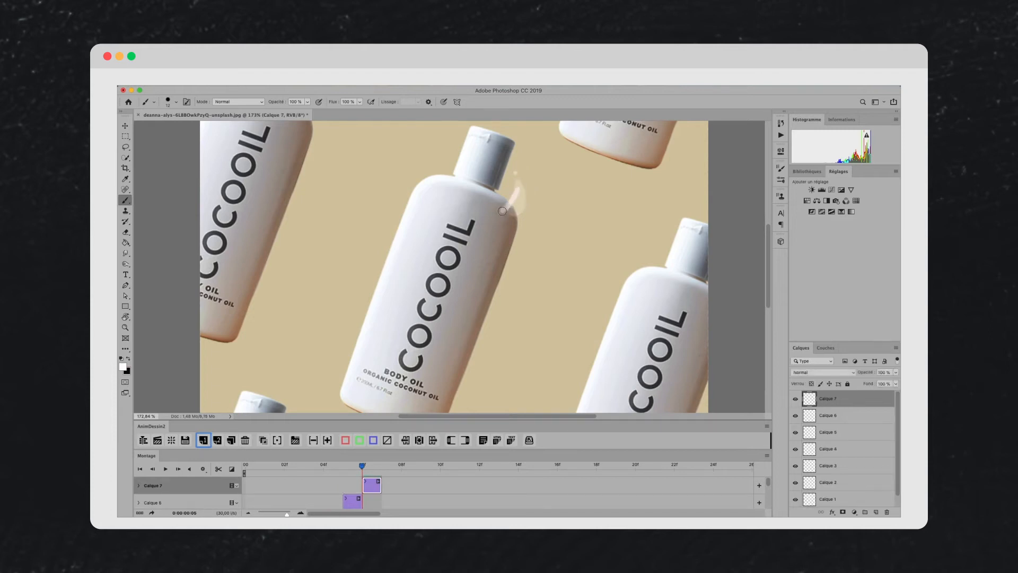
Step: Add the eighth frame and paint small trailing droplets above the bottle's right shoulder
left_click(203, 440)
left_click_drag(375, 483, 394, 483)
mouse_move(517, 191)
left_mouse_down()
mouse_move(489, 223)
mouse_move(518, 192)
left_mouse_up()
left_click(516, 174)
left_click(517, 188)
left_click_drag(340, 470, 375, 468)
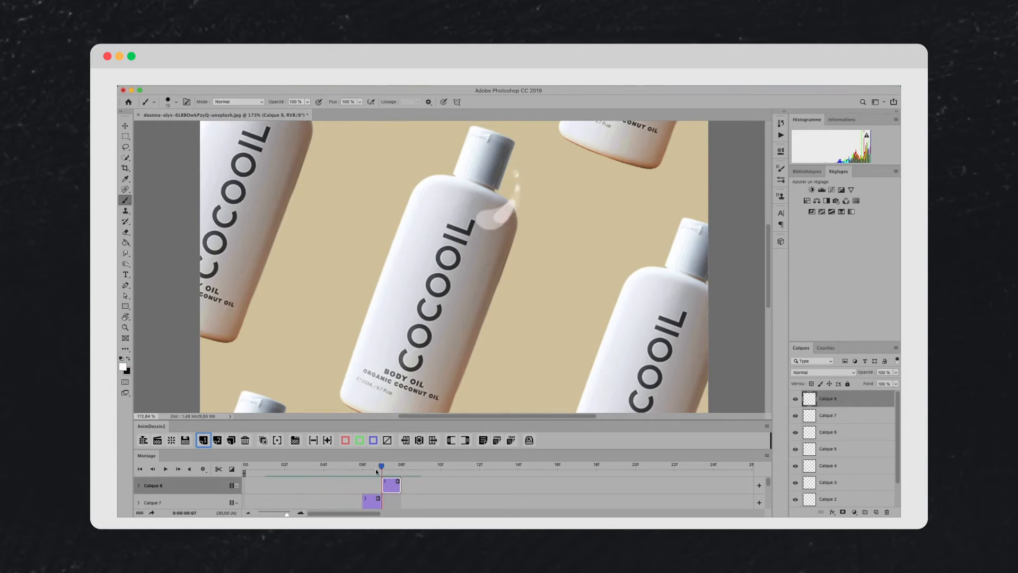
Step: Add the ninth to eleventh frames, sweeping the liquid leftward across the bottle's shoulder with a trailing droplet
left_click(204, 440)
mouse_move(478, 216)
left_mouse_down()
mouse_move(457, 224)
mouse_move(486, 216)
mouse_move(448, 214)
mouse_move(499, 214)
mouse_move(510, 201)
mouse_move(415, 206)
mouse_move(451, 218)
left_mouse_up()
left_click(501, 208)
left_click(204, 441)
left_click(204, 440)
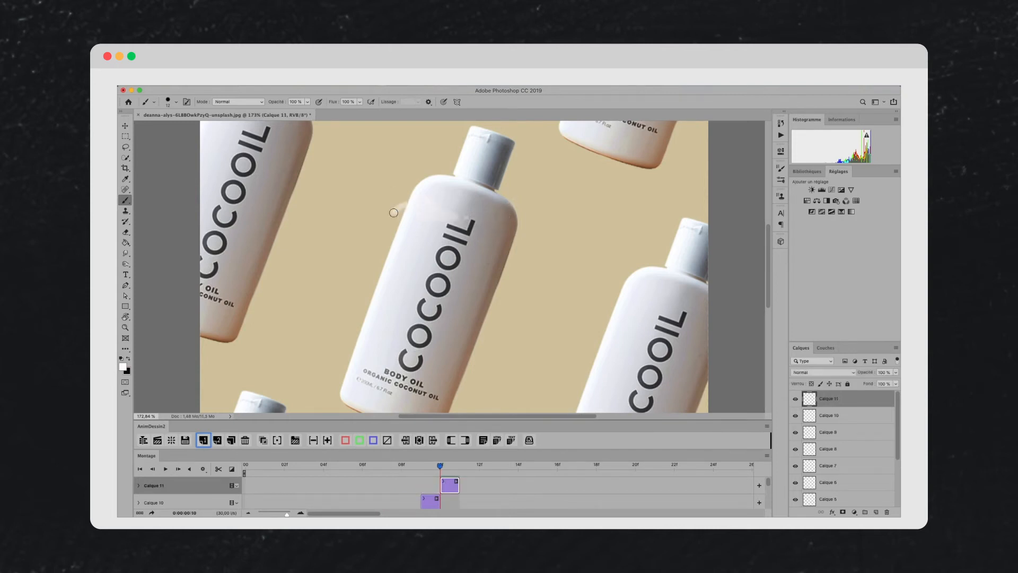
Step: Play and scrub through the liquid animation to check its movement
key("space")
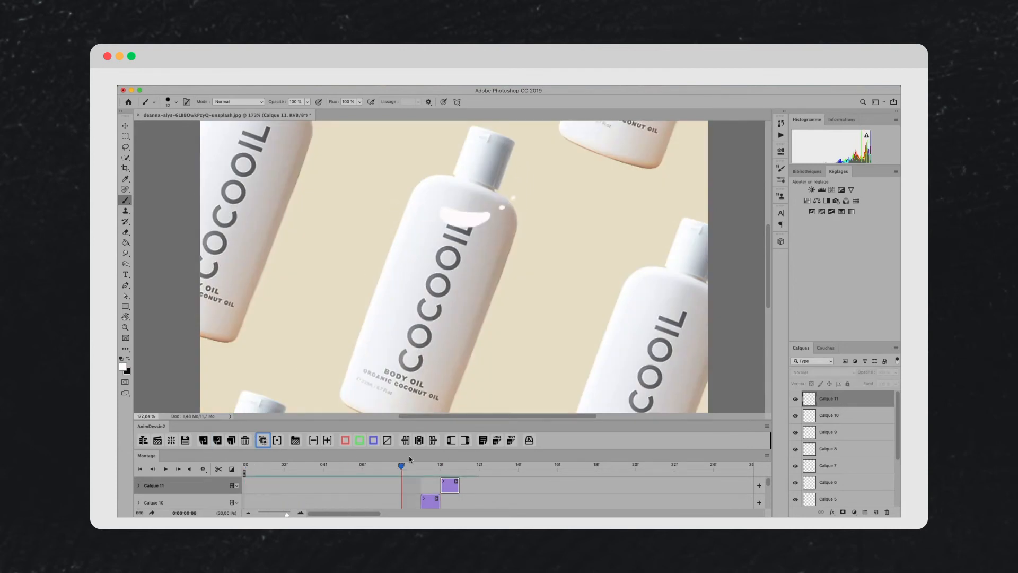
left_click(304, 467)
left_click_drag(310, 471, 351, 463)
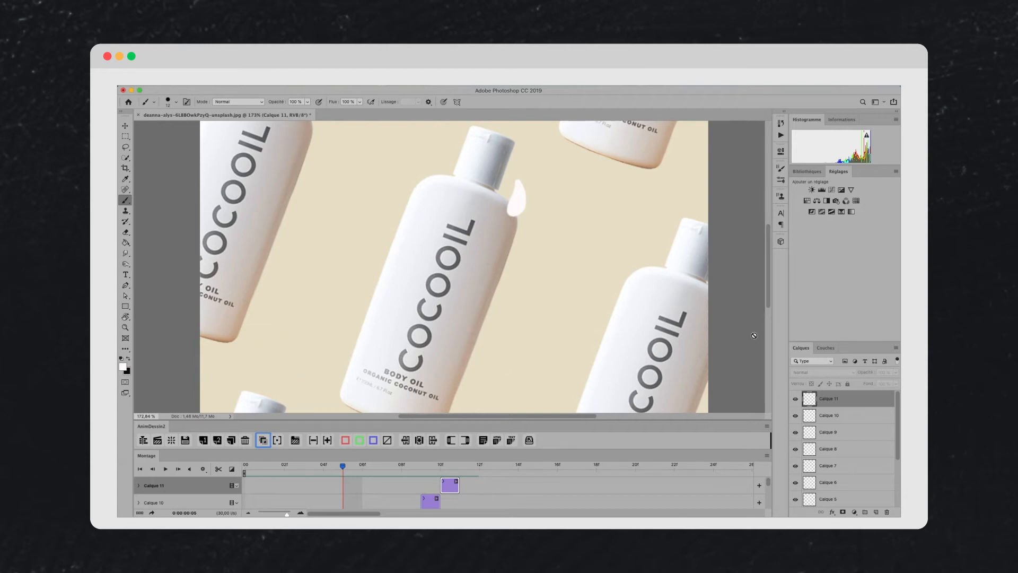
Step: Select all the drawn frame layers above COMPO and group them
scroll(856, 452, "down", 5)
left_click(857, 486, "shift")
scroll(859, 491, "up", 3)
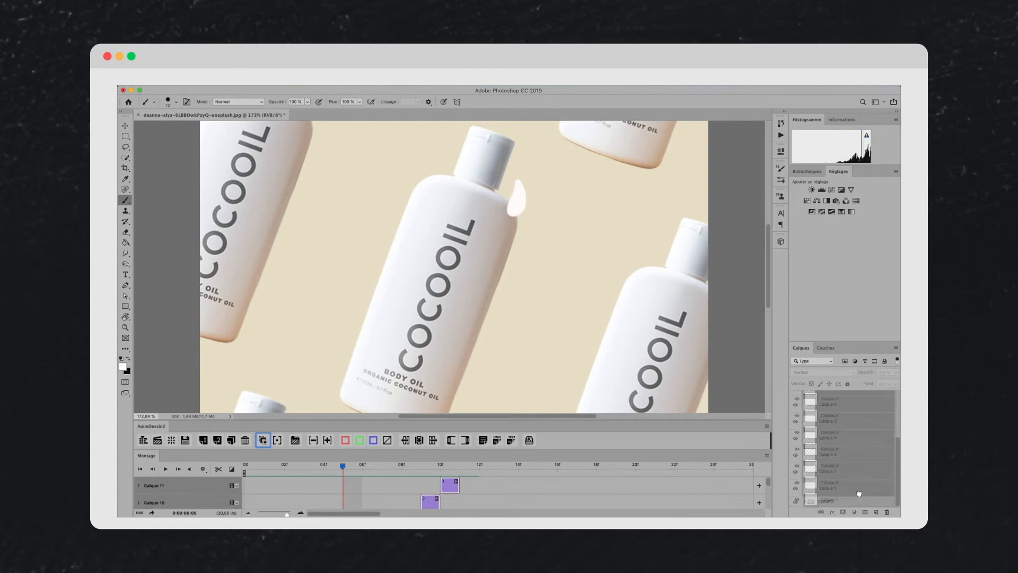
left_click(865, 511)
Step: Apply a pink colour overlay (#e1a7a7) to the group of drawn frames
double_click(875, 395)
left_click(561, 357)
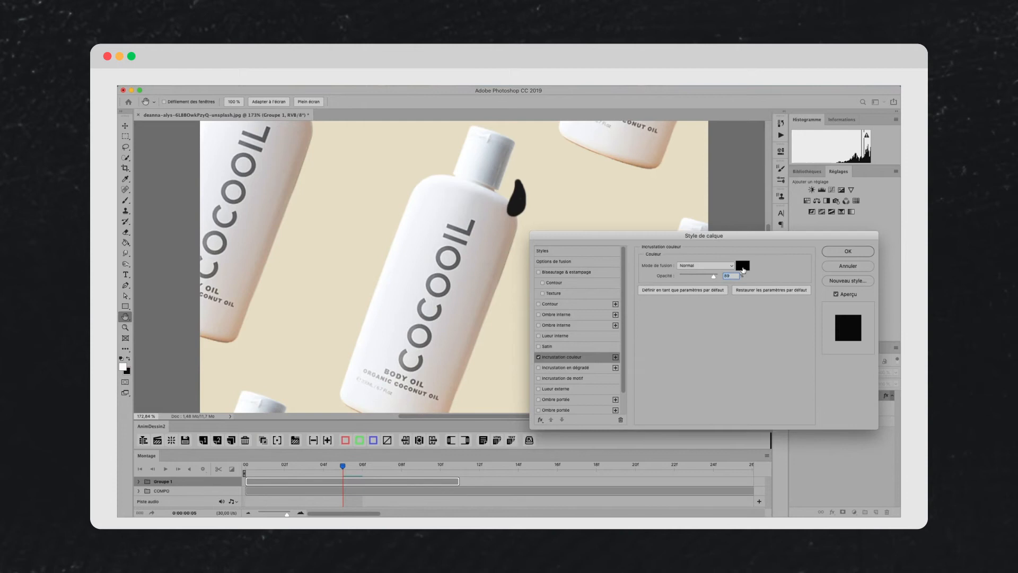
left_click(744, 271)
left_click(619, 291)
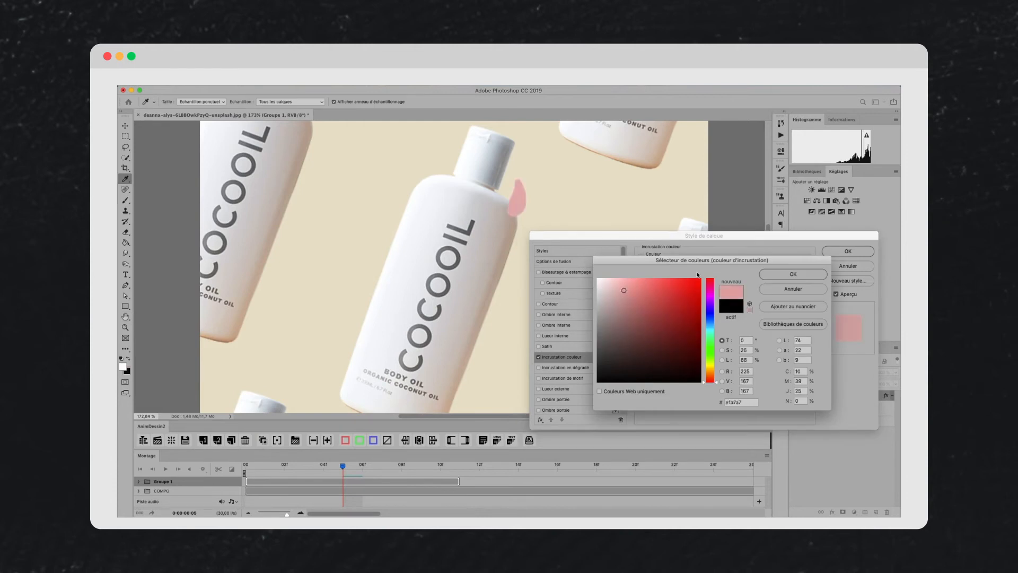
left_click(793, 273)
left_click(848, 252)
Step: Expand the frame group in an enlarged timeline and add frames 12 to 14, painting the liquid around the bottle's left edge with onion skinning
left_click(139, 490)
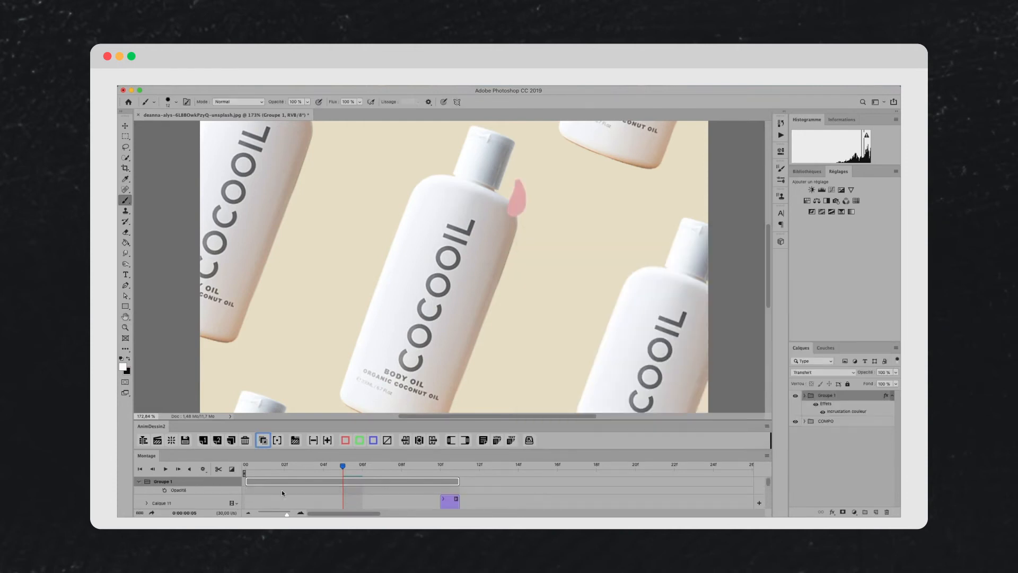
left_click_drag(350, 420, 353, 404)
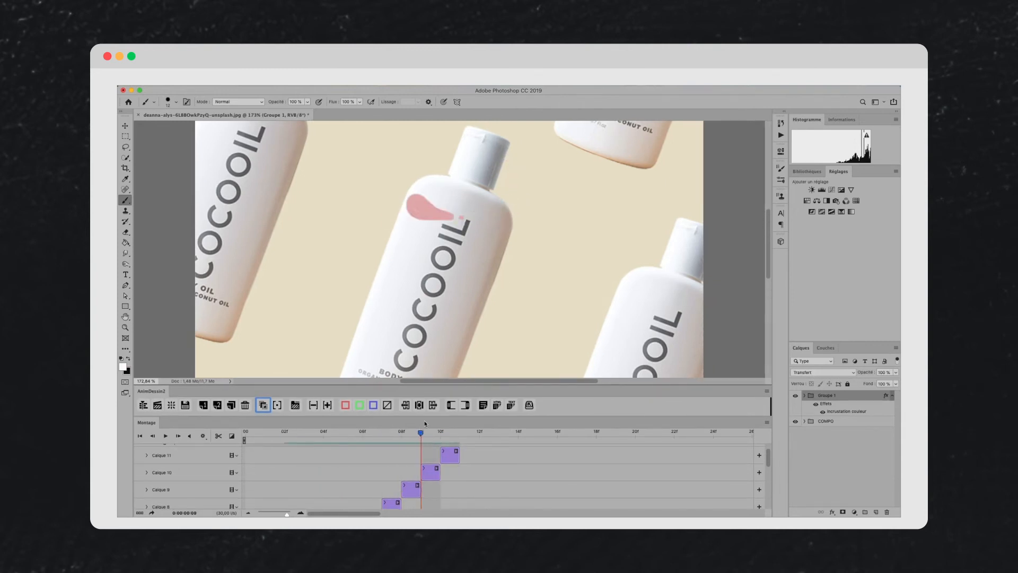
left_click(203, 405)
left_click(263, 404)
mouse_move(388, 226)
left_mouse_down()
mouse_move(380, 242)
mouse_move(431, 288)
mouse_move(407, 271)
left_mouse_up()
left_click(203, 405)
left_click(203, 405)
left_click(382, 242)
Step: Add frames 15 and 16, painting one small droplet on each, moving down and right from the bottle's left edge
left_click(203, 405)
left_click(392, 252)
left_click(204, 405)
left_click(405, 262)
Step: Add frames 17 to 20, painting the liquid as it flows across the bottle's middle and around its right edge
left_click(203, 404)
left_click_drag(470, 308, 431, 281)
left_click(203, 405)
mouse_move(479, 305)
left_mouse_down()
mouse_move(481, 327)
mouse_move(472, 296)
left_mouse_up()
left_click(203, 405)
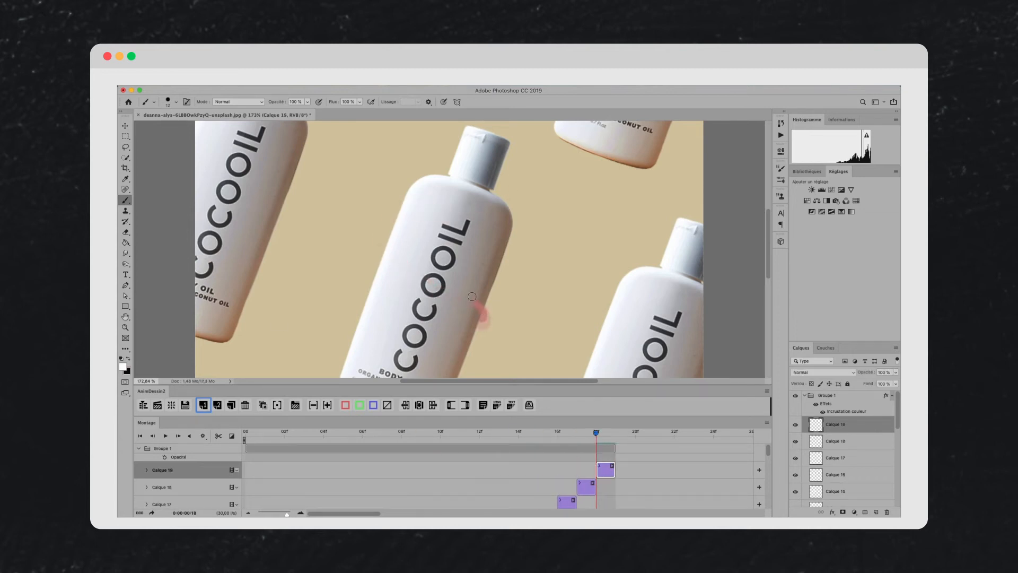
left_click(203, 404)
Step: Turn off onion skinning, return to an earlier frame and replay the animation to review it
left_click(603, 435)
left_click(263, 405)
left_click_drag(596, 433, 421, 432)
key("space")
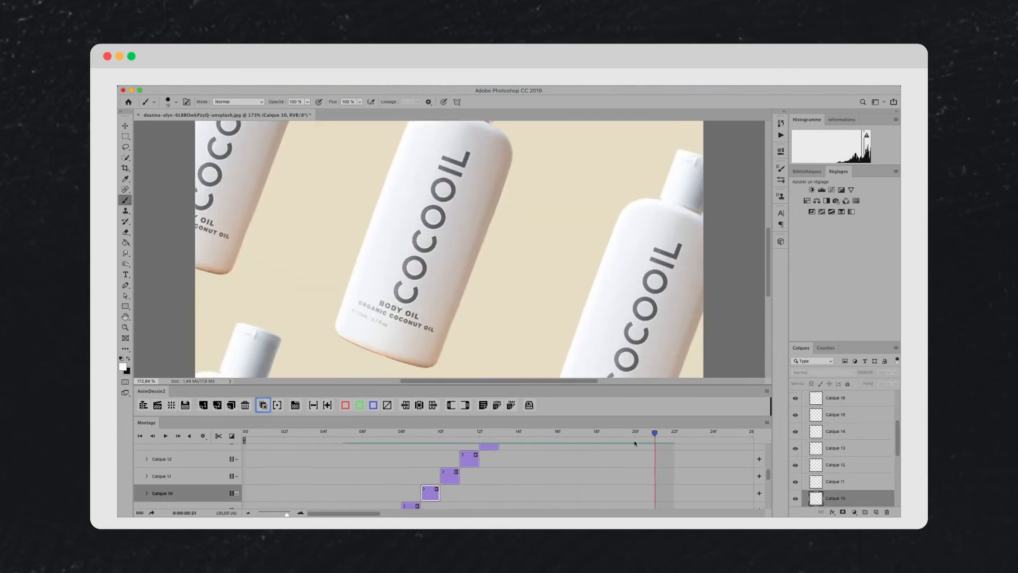
Step: Add frames 21 and 22 and paint the liquid reappearing at the bottle's lower left edge
left_click(204, 404)
left_click(203, 404)
mouse_move(361, 240)
left_mouse_down()
mouse_move(366, 264)
mouse_move(359, 256)
left_mouse_up()
Step: Add frames 23 to 25 and paint the liquid sweeping diagonally over the bottle just above the BODY OIL text
left_click(203, 405)
key("F1")
key("F1")
left_click_drag(398, 291, 357, 256)
Step: Add frames 26 and 27, extending the liquid further right across the lower label with a tail trailing to the left edge
key("F1")
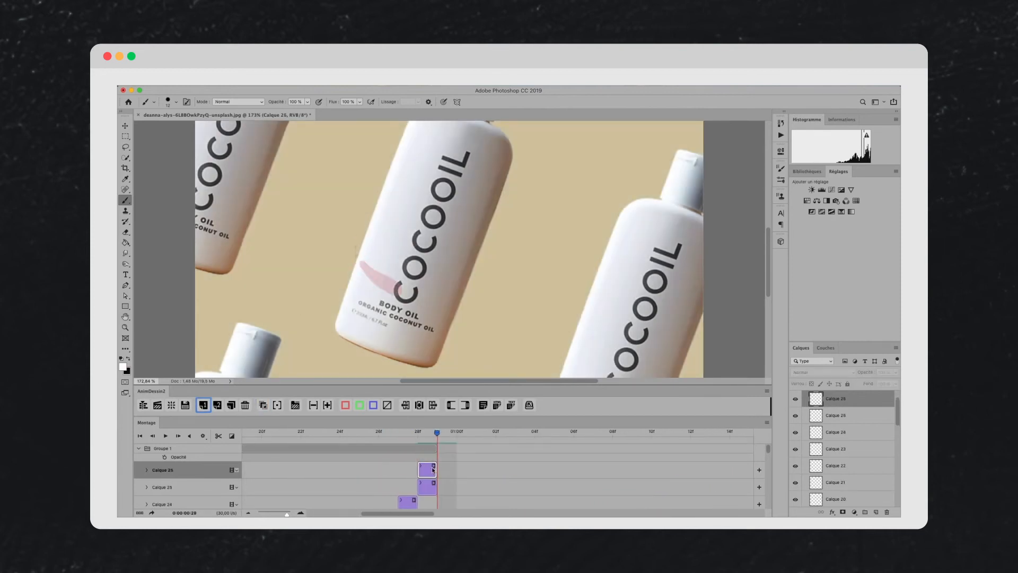
left_click_drag(404, 294, 372, 271)
key("F1")
left_click_drag(424, 306, 361, 273)
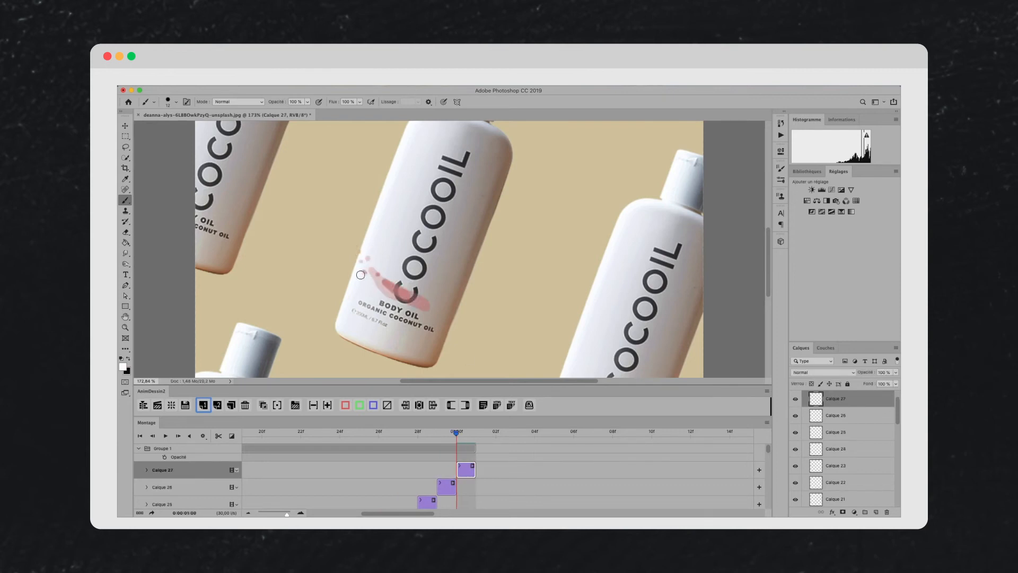
Step: Add frames 28 to 31 and paint the liquid sliding off the bottle's lower right edge
key("F1")
left_click_drag(439, 319, 402, 292)
key("F1")
mouse_move(453, 326)
left_mouse_down()
mouse_move(425, 311)
mouse_move(453, 331)
mouse_move(442, 316)
mouse_move(437, 340)
left_mouse_up()
key("F1")
key("F1")
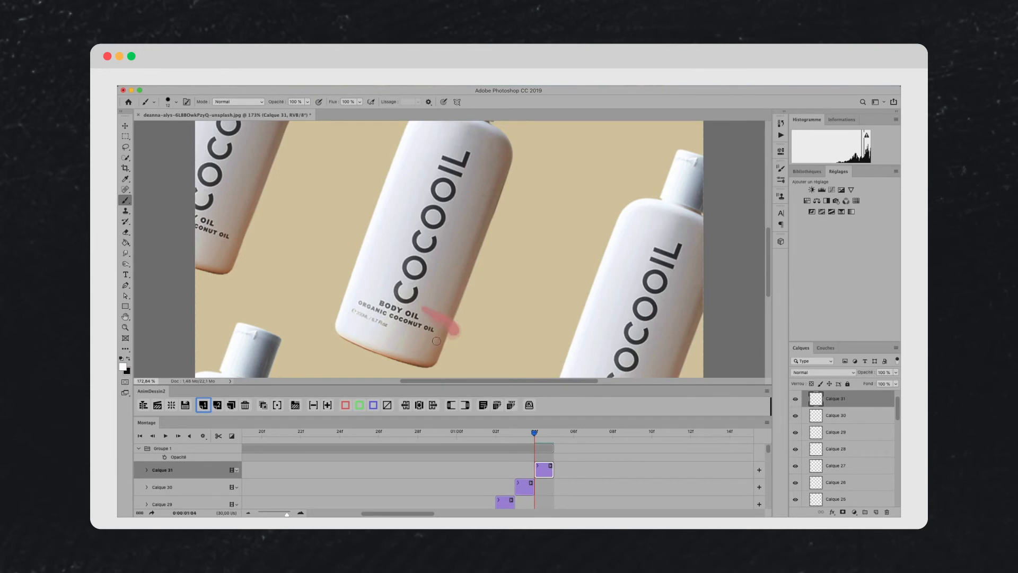
key("F1")
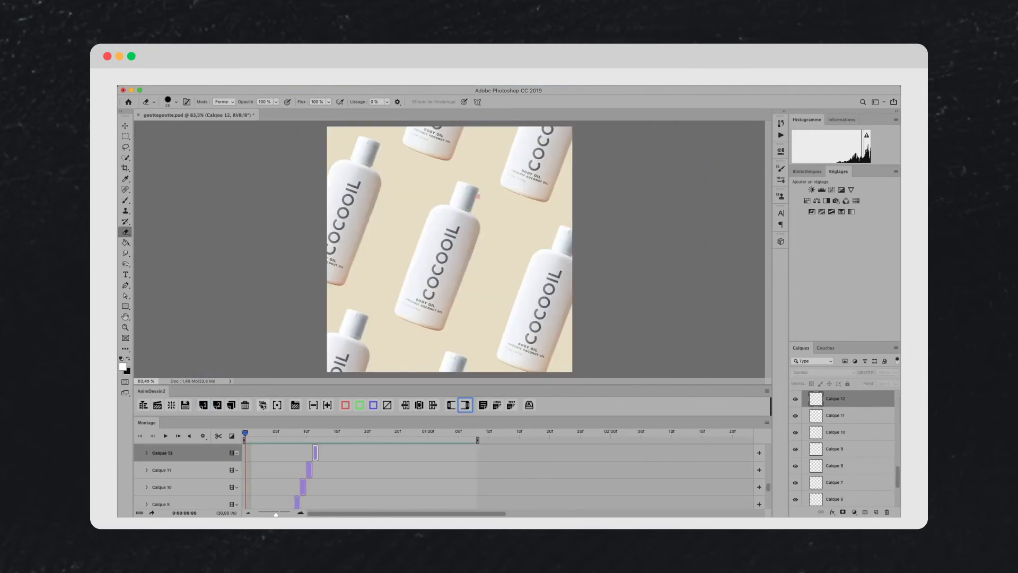
Step: Move the playhead to a frame showing liquid, collapse the liquid group and compare it with its colour overlay off and on
left_click_drag(272, 434, 418, 434)
scroll(837, 413, "up", 10)
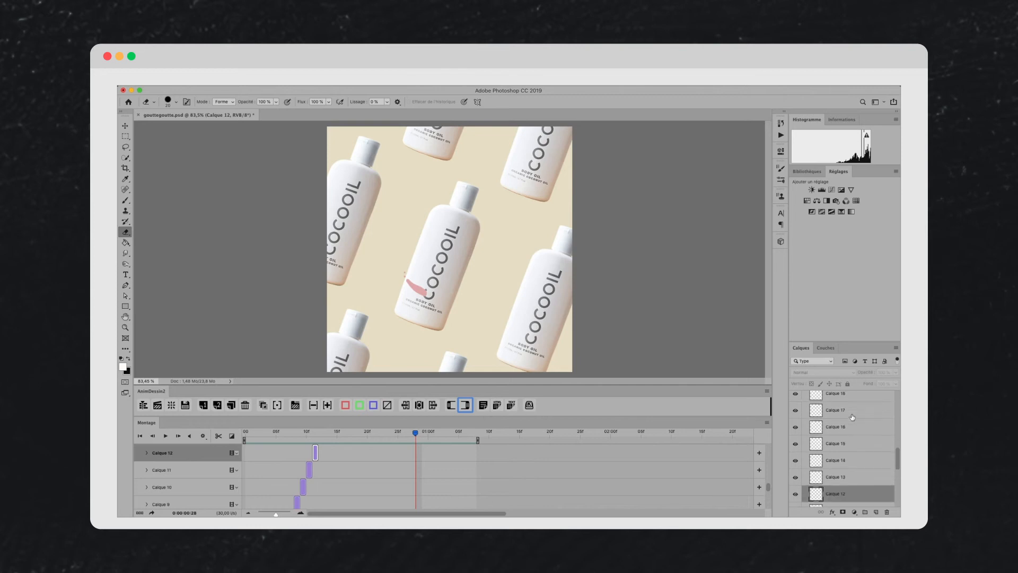
left_click(805, 396)
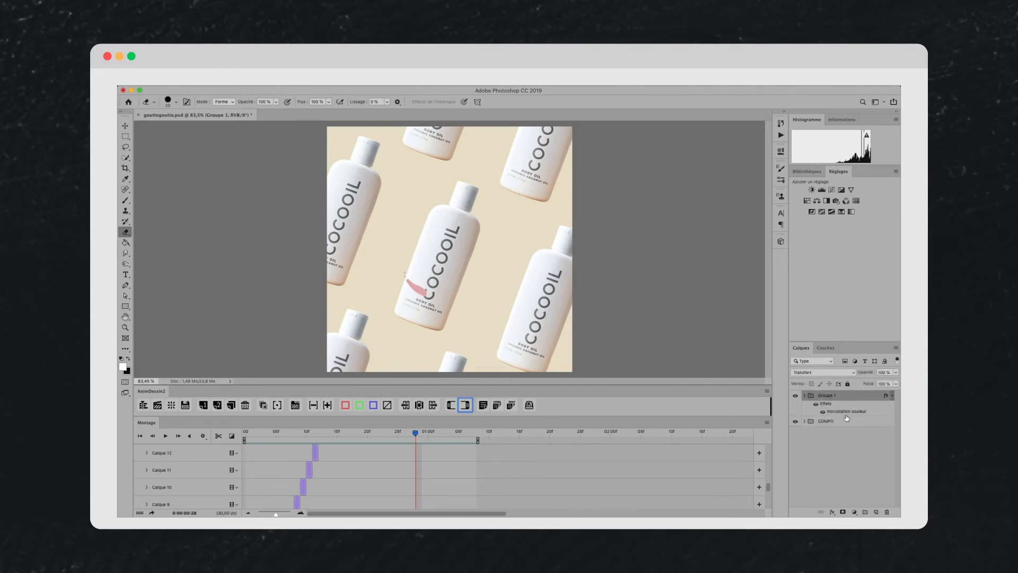
left_click(823, 412)
left_click(822, 412)
Step: Enable an outer glow on the liquid group and set the glow's opacity to 42%
double_click(848, 399)
left_click(540, 390)
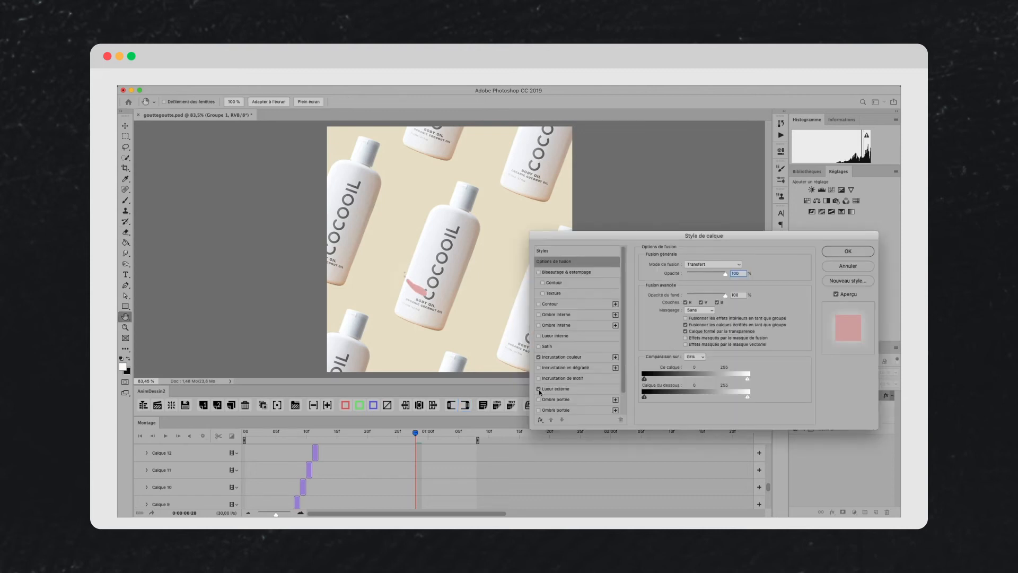
left_click(552, 390)
left_click(695, 275)
scroll(416, 292, "up", 8)
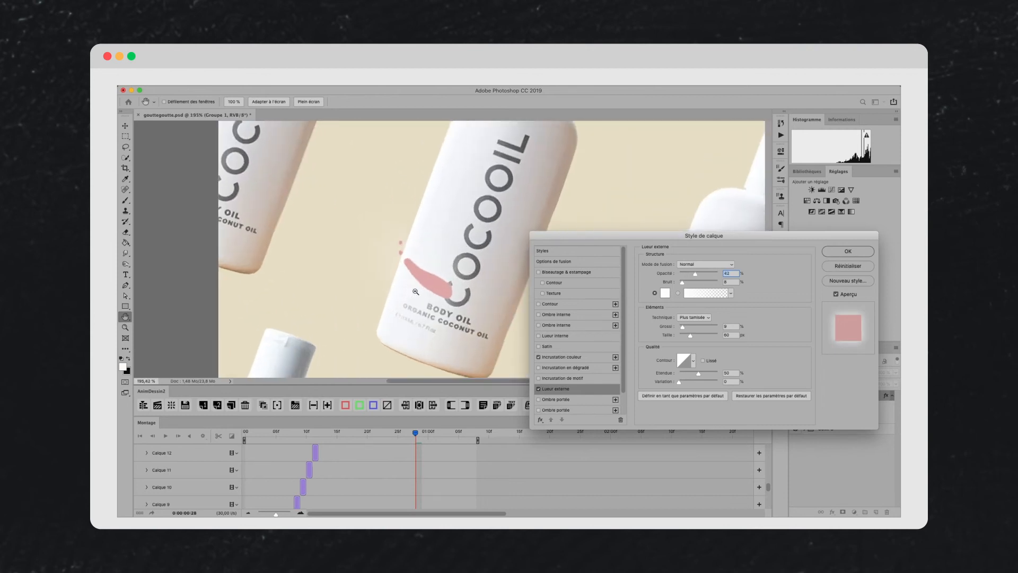
scroll(416, 292, "up", 2)
Step: Set the outer glow colour to pink #d88d8d and apply the layer style
left_click(667, 294)
left_click(629, 298)
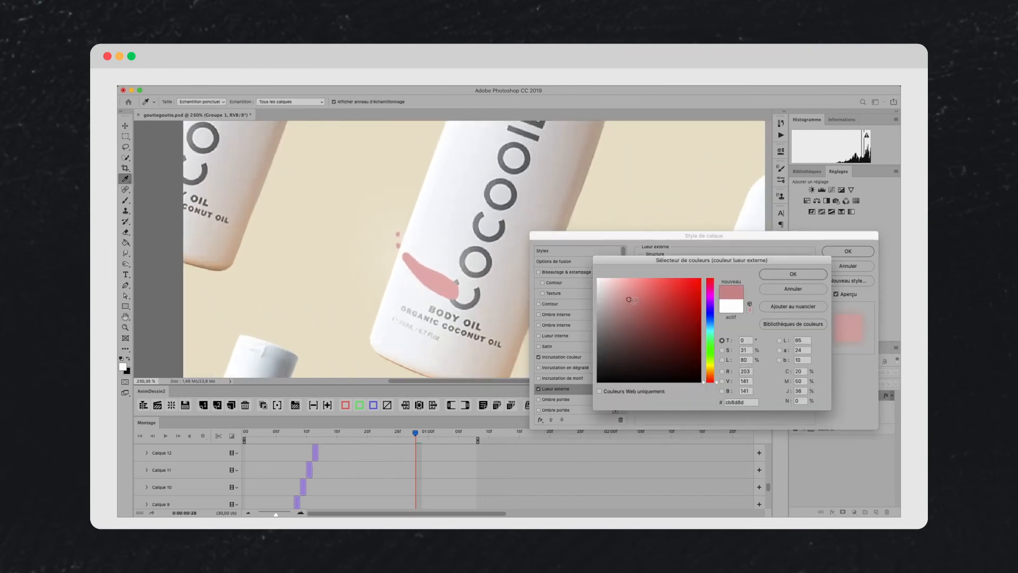
left_click(659, 301)
left_click_drag(659, 301, 639, 291)
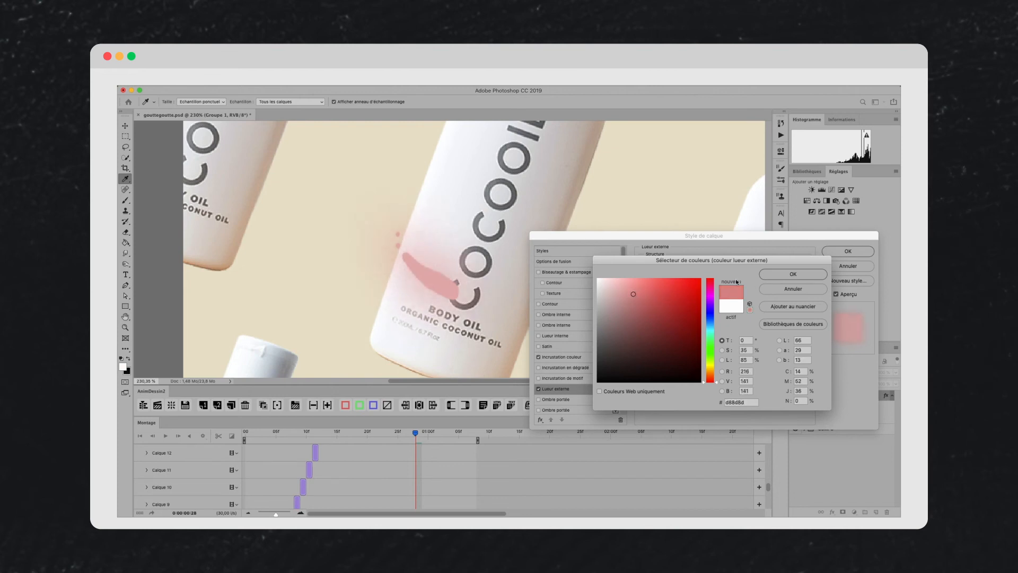
left_click(793, 274)
left_click(848, 251)
Step: Play the animation to check the liquid with its glow
key("e")
scroll(510, 323, "down", 5)
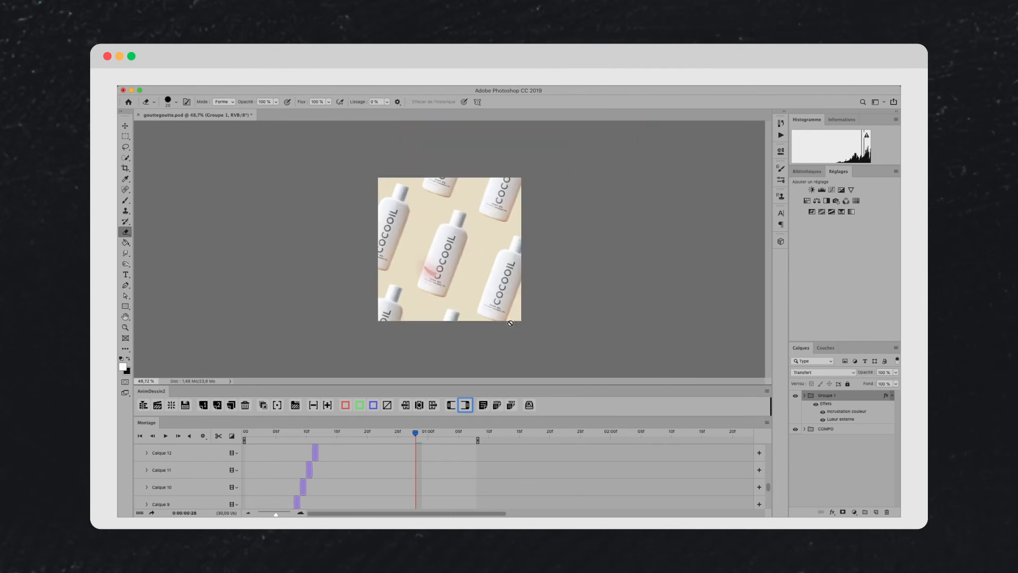
scroll(428, 276, "up", 4)
key("space")
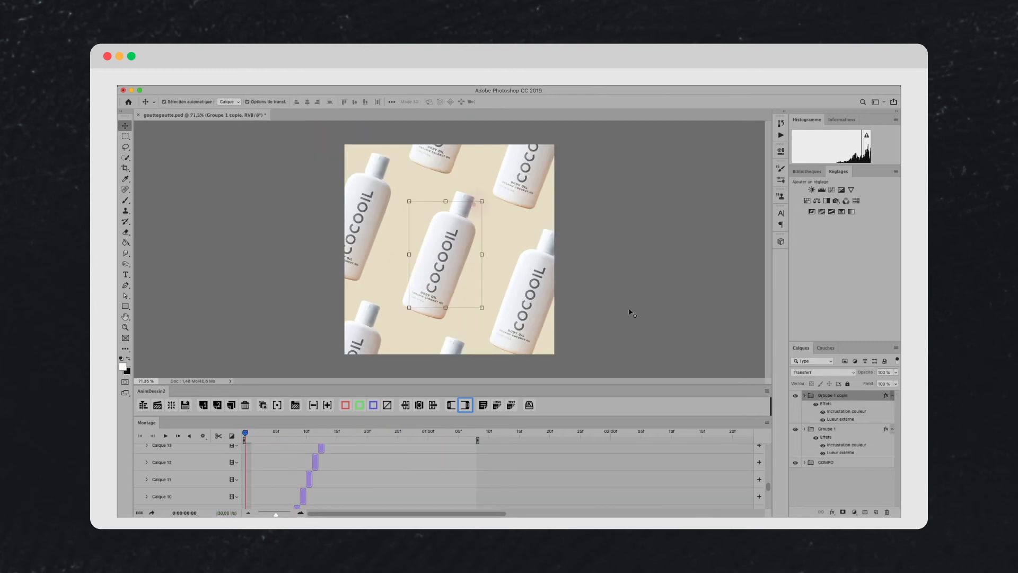
Step: Move the duplicated liquid group onto the upper-left bottle so the liquid starts beside its cap
key("super+t")
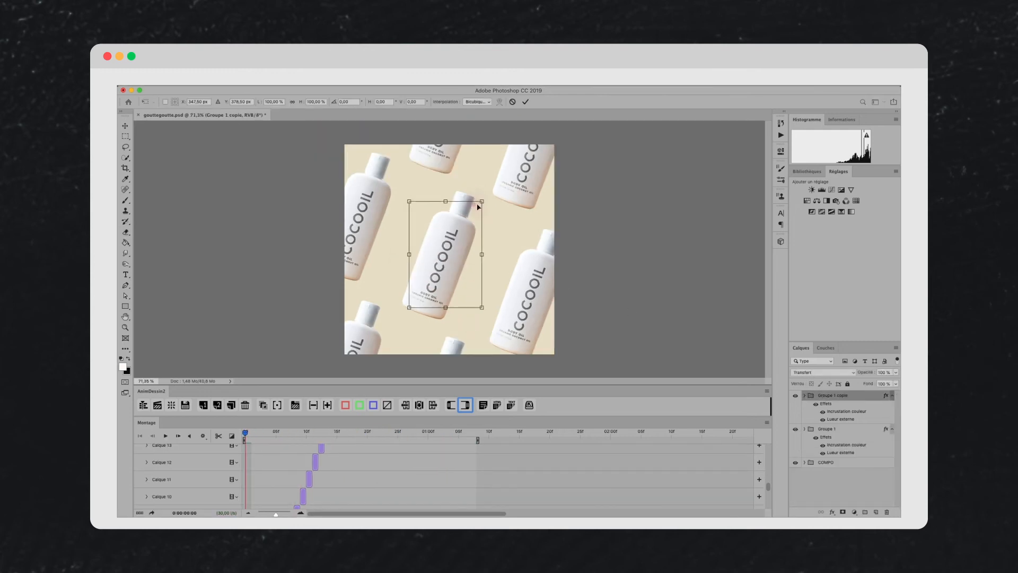
scroll(479, 207, "up", 3)
left_click_drag(504, 219, 371, 157)
left_click(528, 102)
Step: Change the duplicated group's colour overlay to light blue, judging it on an early frame with visible liquid
mouse_move(276, 432)
left_mouse_down()
mouse_move(359, 432)
mouse_move(262, 432)
left_mouse_up()
double_click(837, 413)
left_click(741, 267)
left_click_drag(710, 331, 711, 328)
left_click_drag(628, 292, 635, 288)
left_click(782, 274)
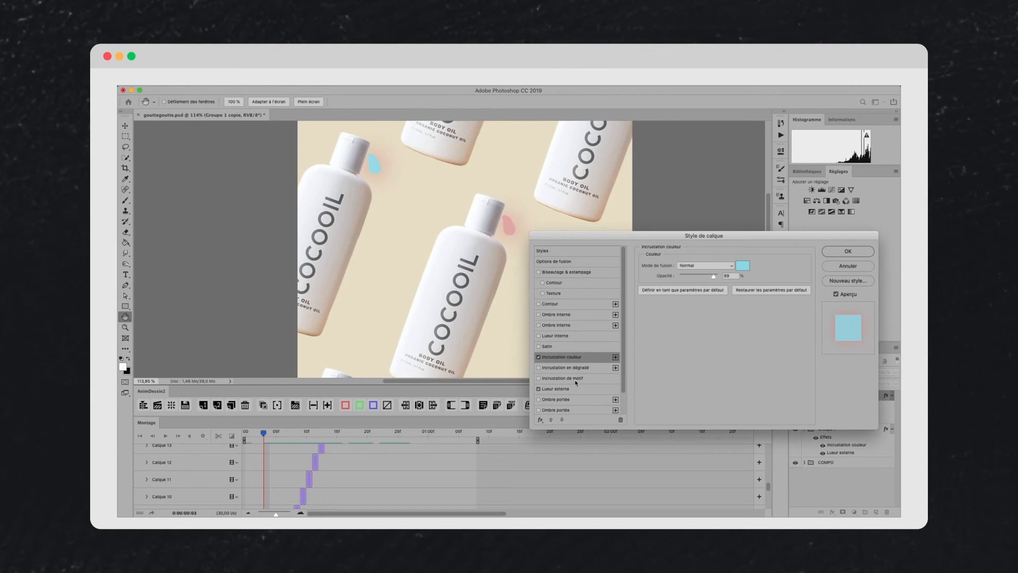
Step: Change the duplicated group's outer glow to a matching light blue and apply the layer style
left_click(569, 388)
left_click(664, 295)
left_click(710, 324)
left_click(633, 286)
left_click(625, 288)
left_click(794, 274)
left_click(848, 251)
scroll(561, 296, "down", 3)
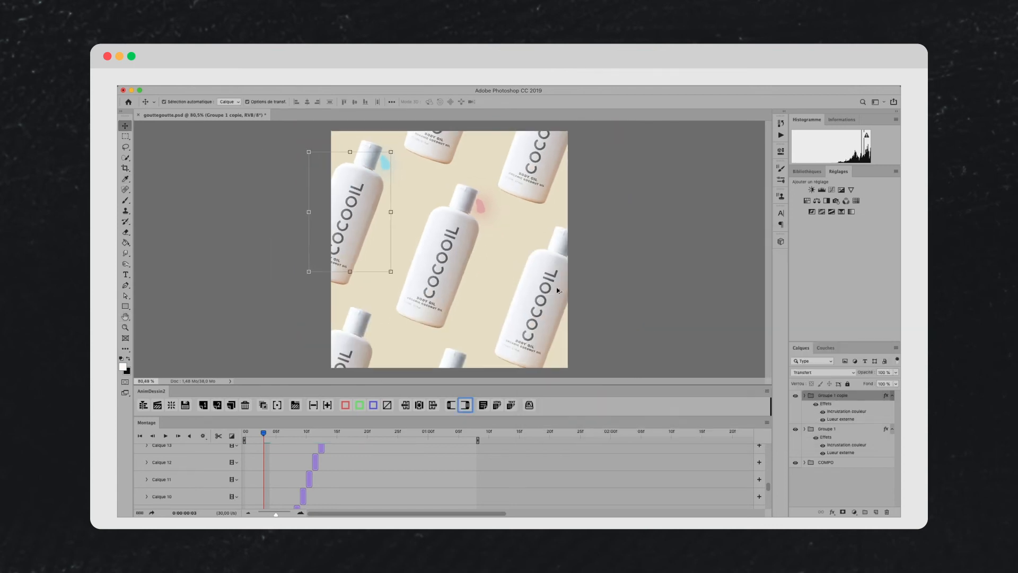
Step: Duplicate the blue liquid group and move the copy onto the bottle at the canvas's bottom edge
left_click(386, 168)
scroll(851, 445, "up", 10)
left_click(805, 399)
left_click(859, 399)
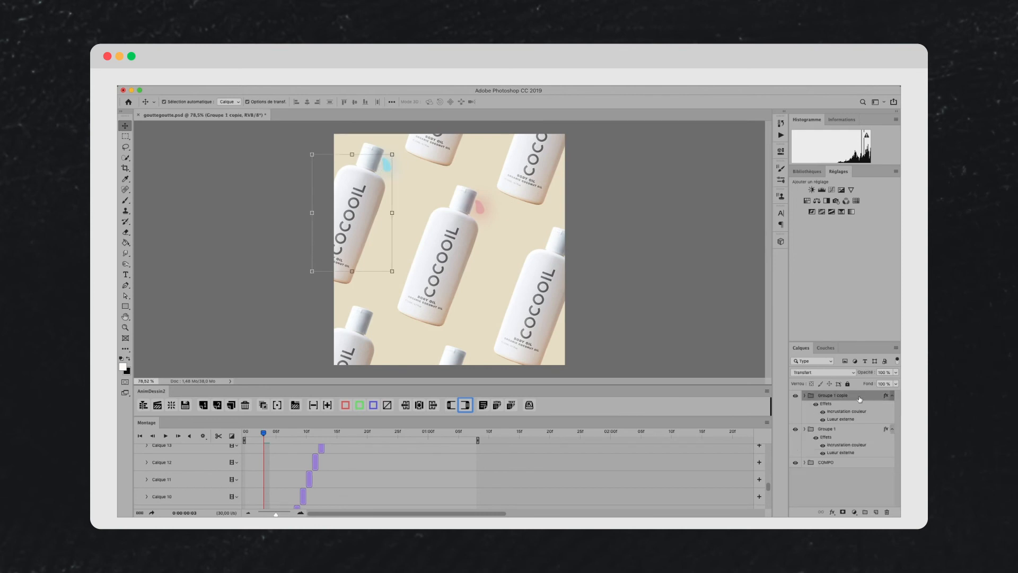
key("ctrl+j")
left_click_drag(388, 167, 470, 370)
key("Return")
Step: Fine-tune the second blue copy's position beside the bottom bottle's cap, using frame 1 as reference
left_click(257, 433)
left_click_drag(256, 433, 251, 434)
left_click(474, 357)
key("Return")
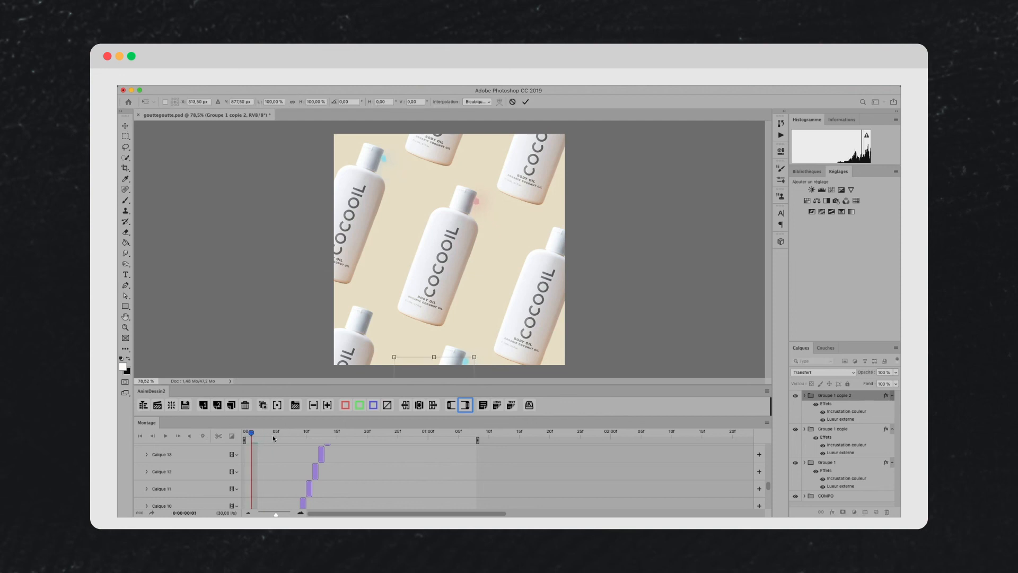
key("space")
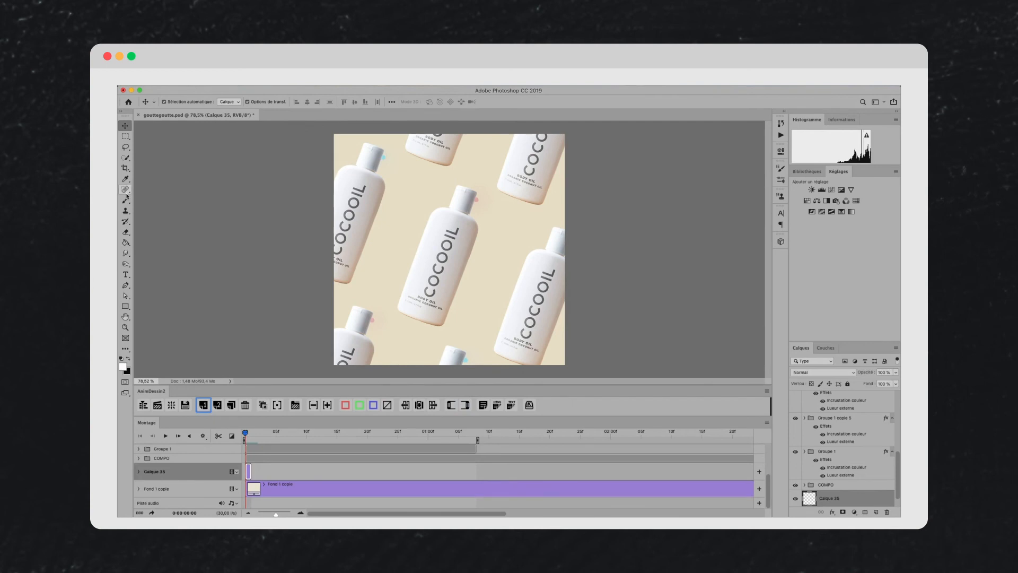
Step: Paint small white stars and dots with the Brush across the beige background between the bottles
left_click(126, 199)
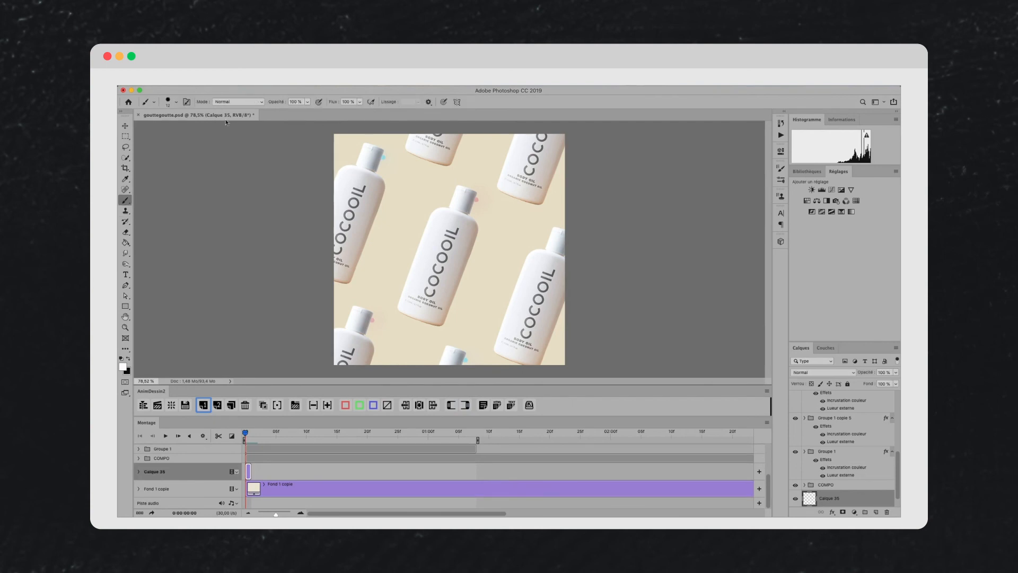
scroll(419, 206, "up", 5)
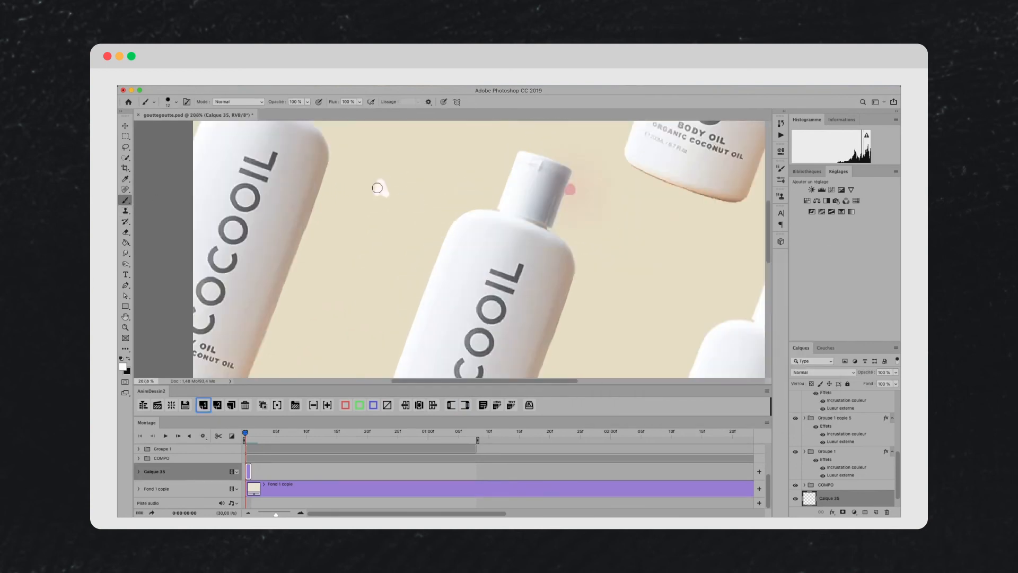
left_click_drag(503, 304, 505, 232)
mouse_move(324, 294)
left_mouse_down()
mouse_move(331, 275)
mouse_move(340, 297)
left_mouse_up()
left_click_drag(584, 329, 510, 272)
left_click_drag(518, 297, 527, 284)
left_click_drag(477, 365, 535, 215)
left_click_drag(386, 302, 396, 281)
left_click_drag(578, 266, 453, 300)
left_click_drag(467, 175, 465, 317)
left_click(530, 240)
left_click(451, 191)
left_click_drag(461, 146, 461, 215)
mouse_move(440, 125)
left_mouse_down()
mouse_move(480, 263)
mouse_move(546, 230)
left_mouse_up()
left_click_drag(335, 232, 344, 223)
left_click(525, 160)
left_click(176, 192)
left_click_drag(371, 372, 418, 218)
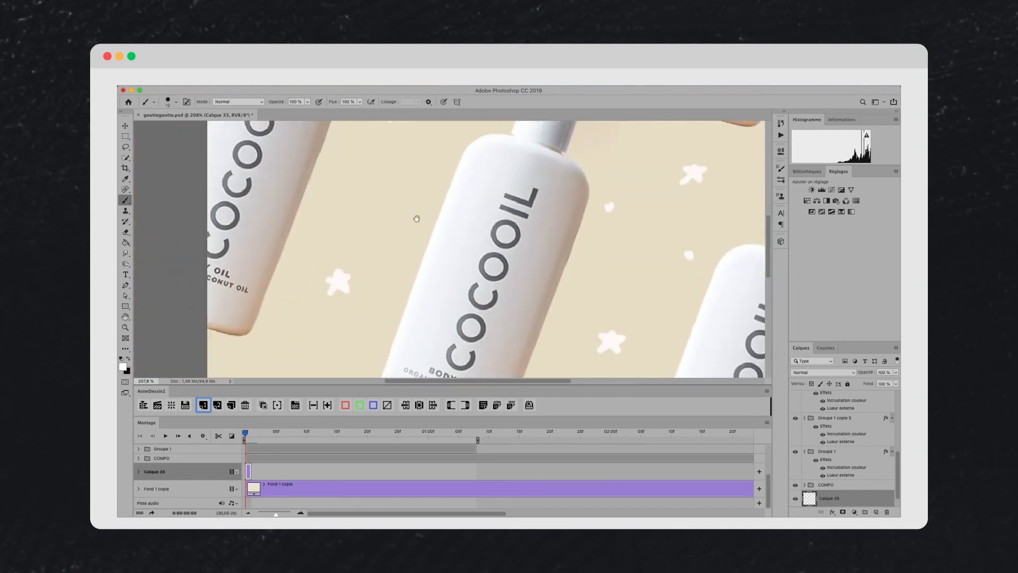
left_click_drag(233, 373, 301, 259)
Step: Add a second star frame, turn on onion skinning and redraw the stars in slightly different shapes
key("super+0")
left_click(204, 406)
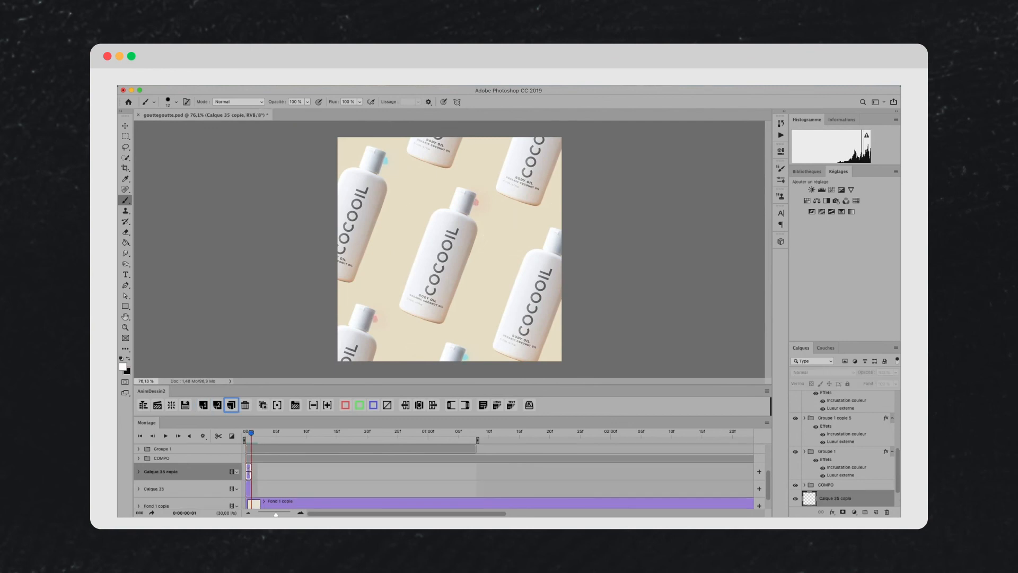
left_click(263, 406)
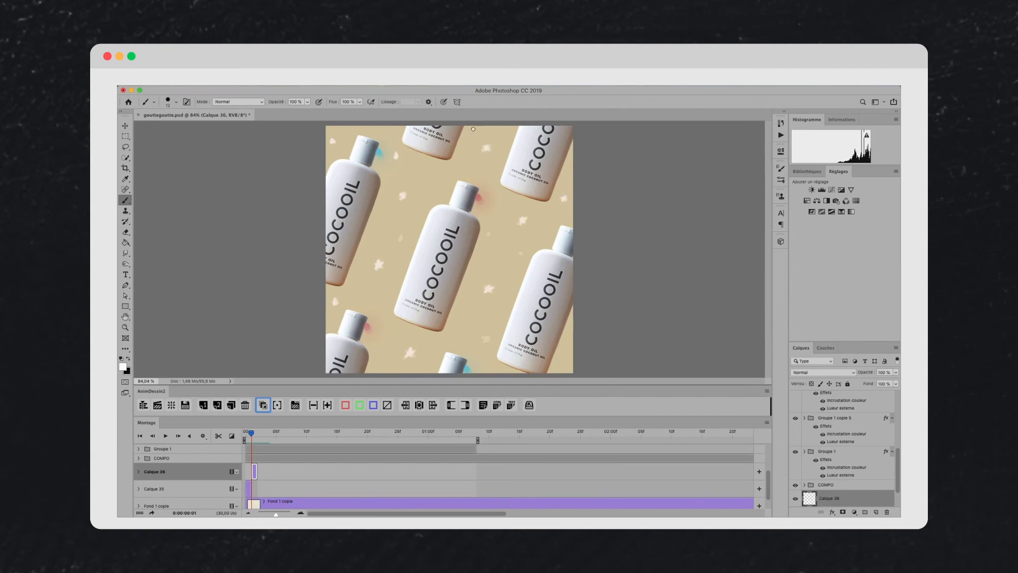
Step: Add third and fourth star frames, trim the third clip to start at frame 2, and redraw the stars in each
left_click(205, 405)
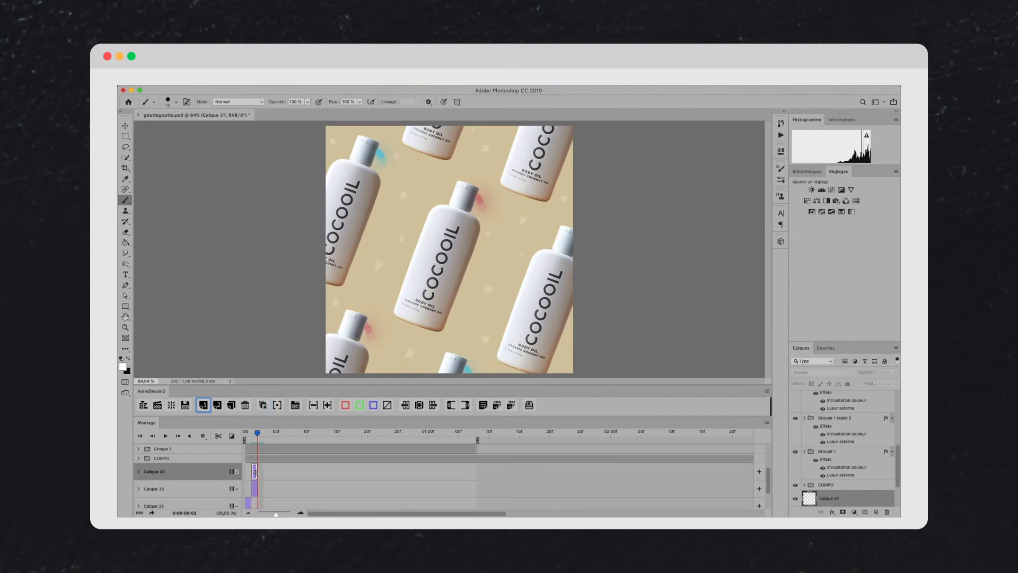
left_click_drag(262, 471, 273, 473)
key("super+z")
key("super+z")
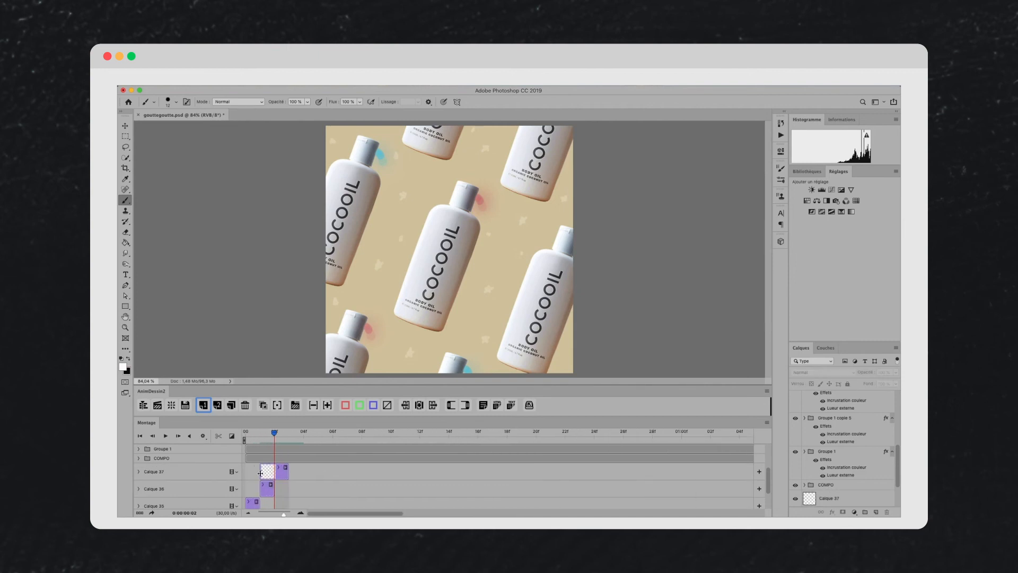
left_click_drag(261, 471, 275, 472)
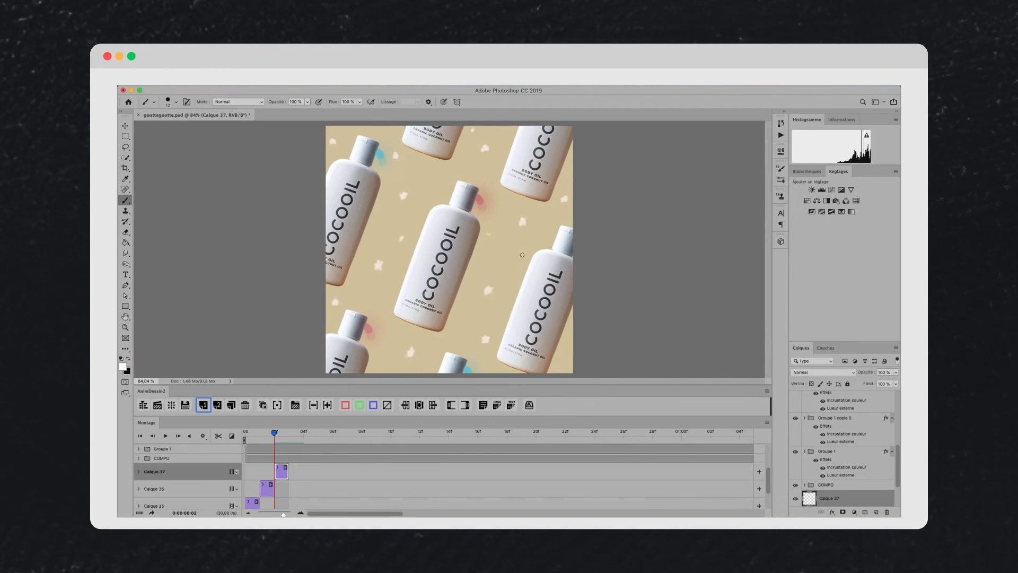
left_click(296, 405)
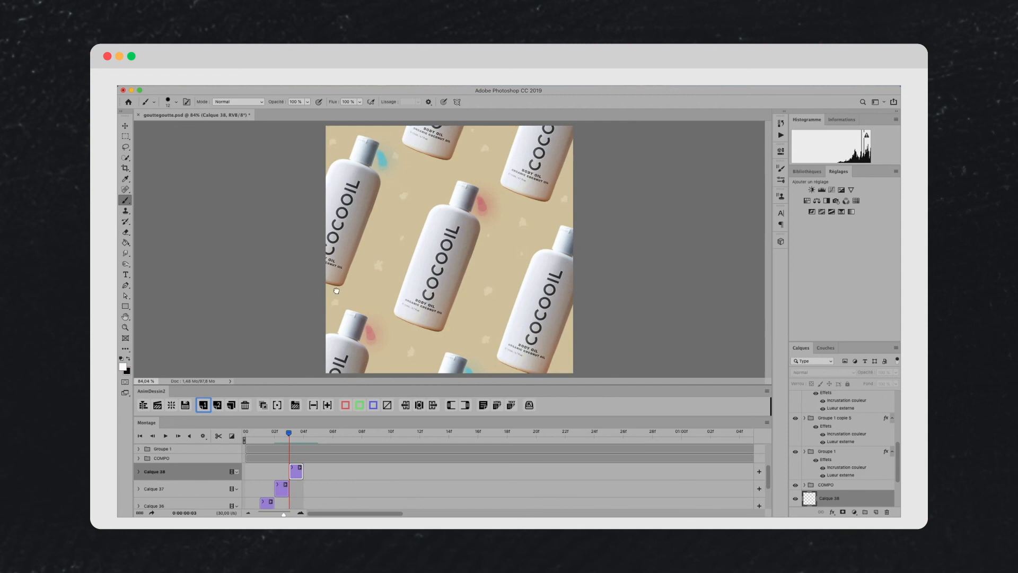
key("super+s")
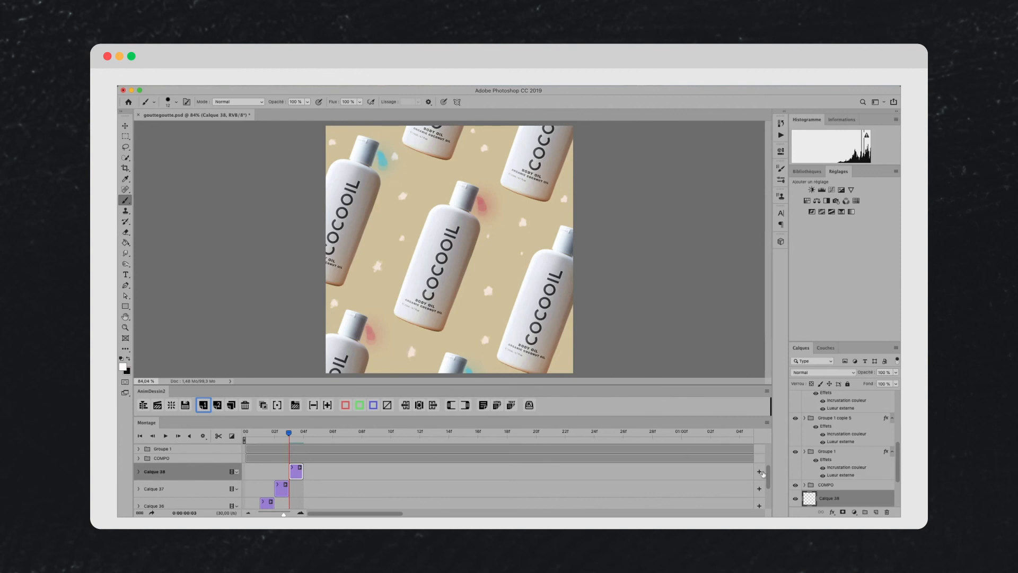
Step: Extend the four star clips to two frames each and place them one after another on the timeline
scroll(762, 473, "down", 2)
left_click_drag(260, 503, 274, 503)
left_click_drag(268, 487, 283, 486)
left_click_drag(288, 486, 304, 487)
left_click_drag(282, 469, 334, 471)
left_click_drag(297, 454, 362, 454)
Step: Duplicate the four star layers and place the copies directly after the originals on the timeline
left_click(261, 503)
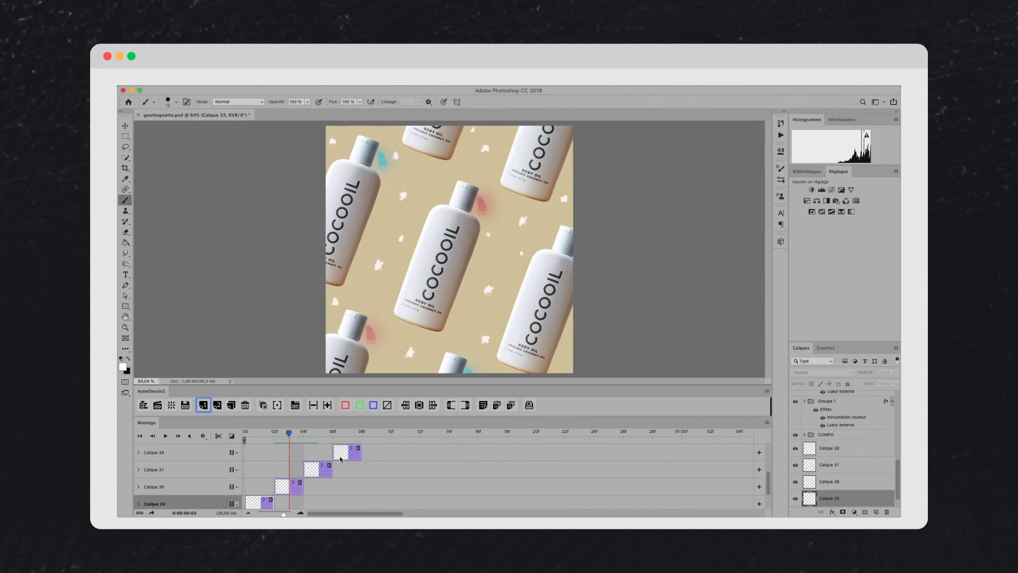
left_click(341, 460, "shift")
key("super+j")
left_click_drag(383, 473, 370, 471)
Step: Turn off onion skinning, scrub through the star animation and return to the first frame
left_click_drag(309, 433, 420, 433)
left_click(263, 405)
left_click_drag(294, 433, 234, 420)
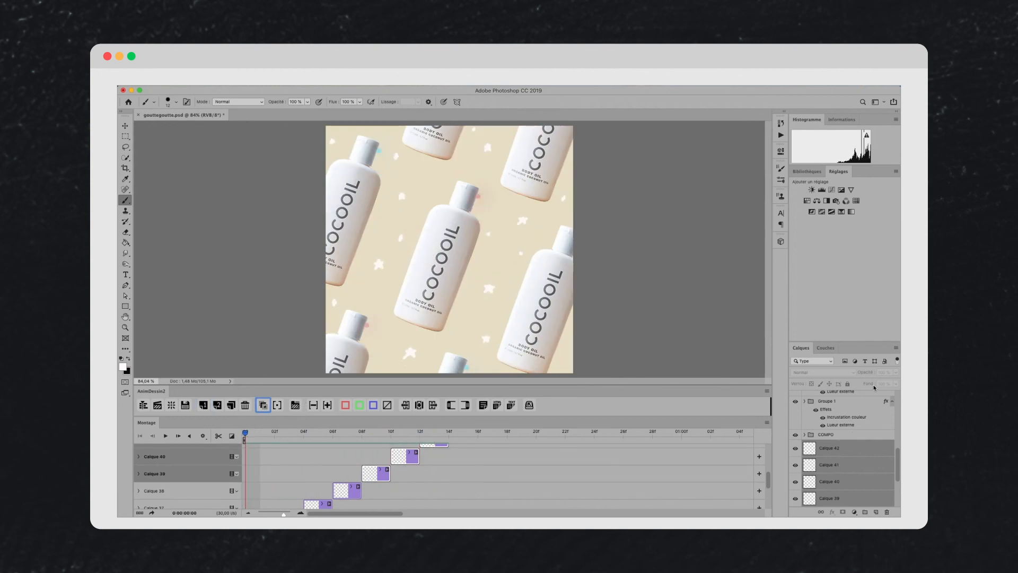
Step: Group all the star layers and name the group etoiles
scroll(868, 496, "down", 5)
left_click(859, 484, "shift")
key("super+g")
double_click(826, 484)
type("etoiles")
key("Return")
Step: Try the Fondu blending mode on the etoiles group, restore Normal and set the group's opacity to 21%
left_click_drag(896, 372, 876, 383)
left_click(822, 373)
left_click(817, 388)
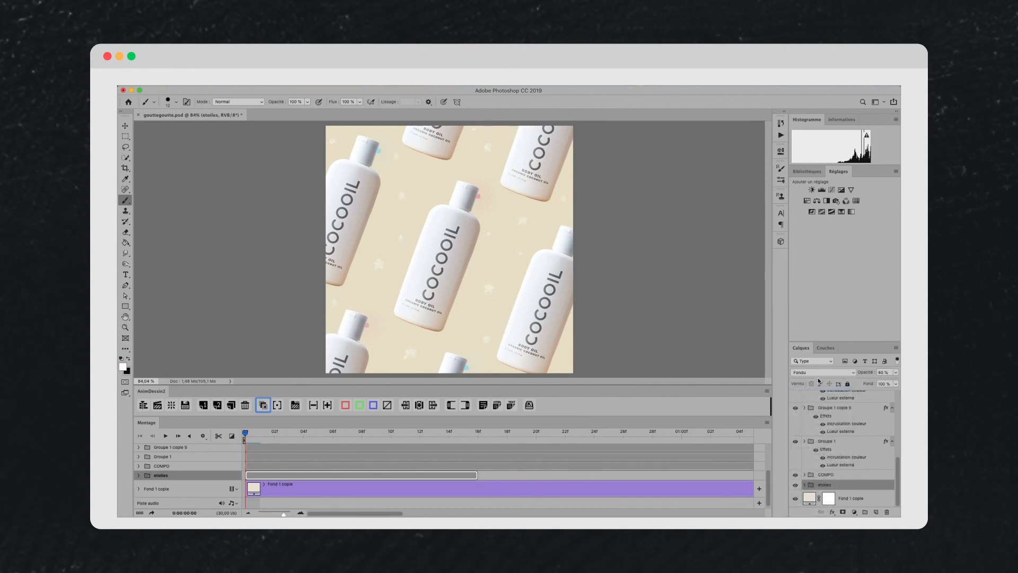
left_click(822, 372)
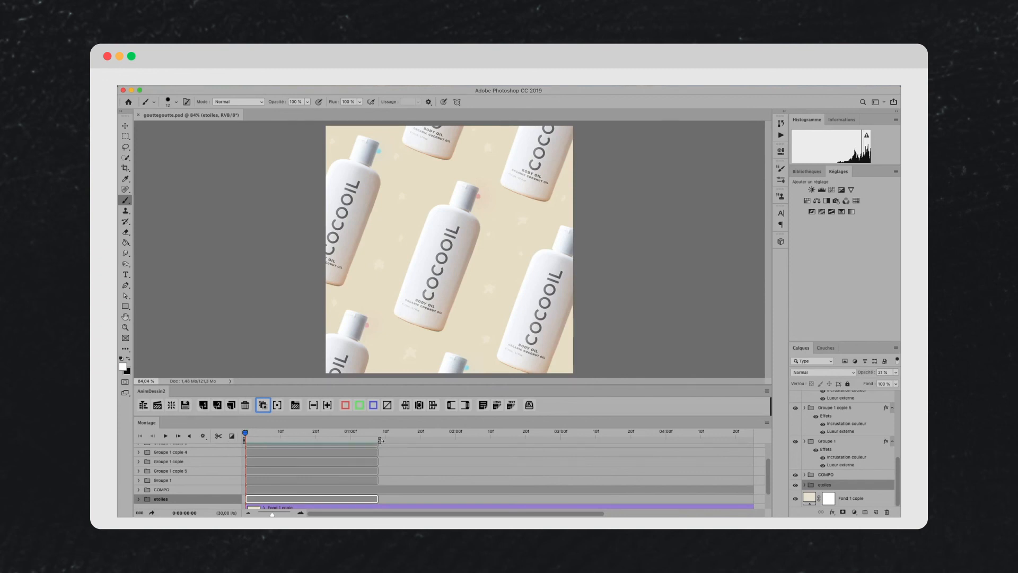
Step: Play the animation to review the coloured liquids and the twinkling stars together
scroll(406, 468, "up", 3)
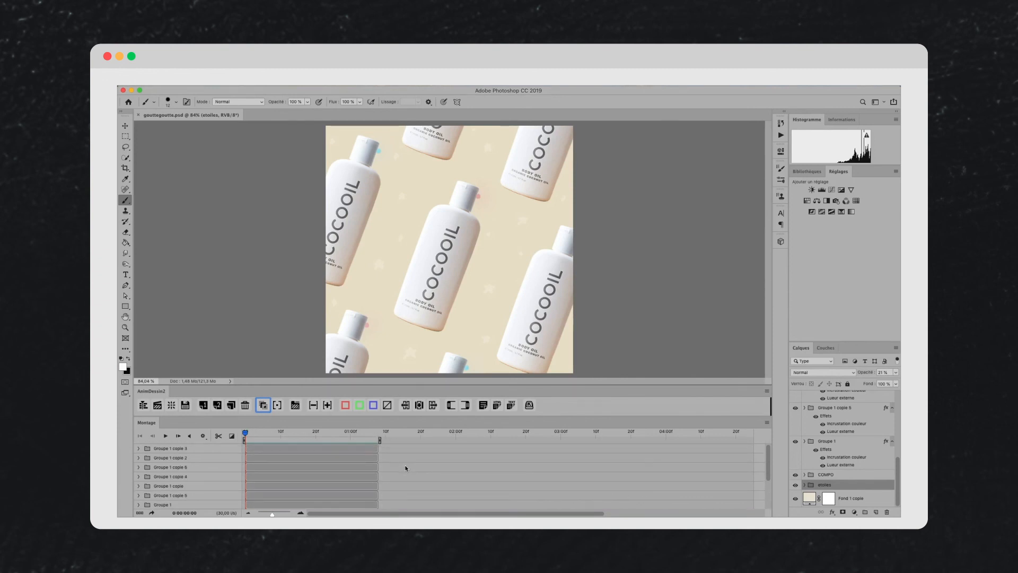
key("space")
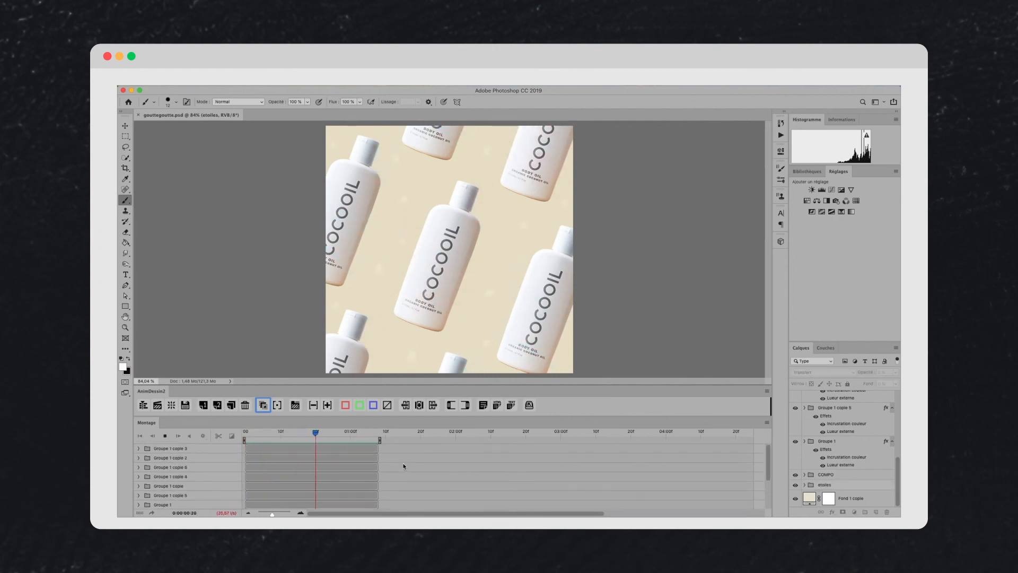
key("space")
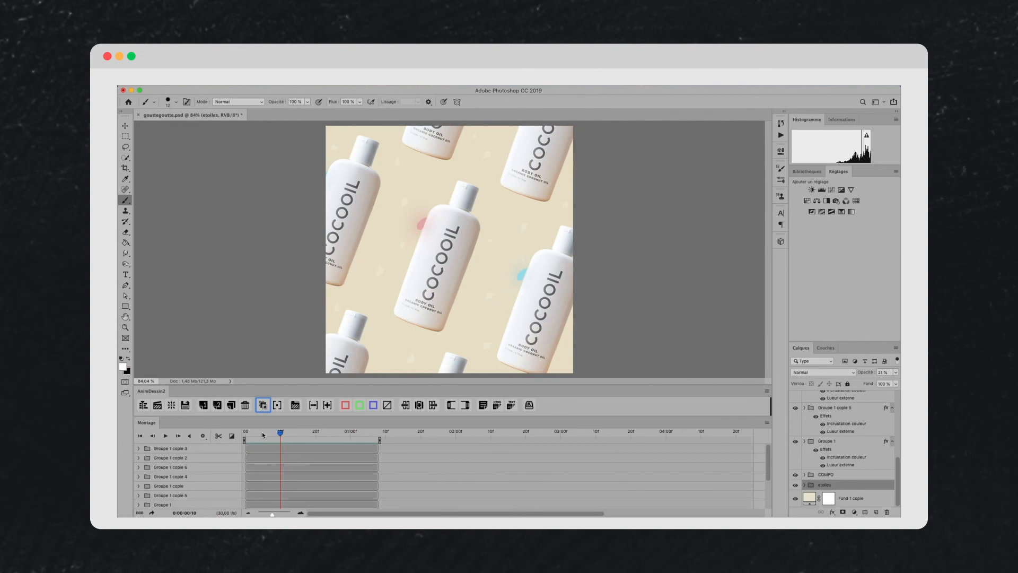
Step: Open the video render settings to export the animation
left_click(199, 84)
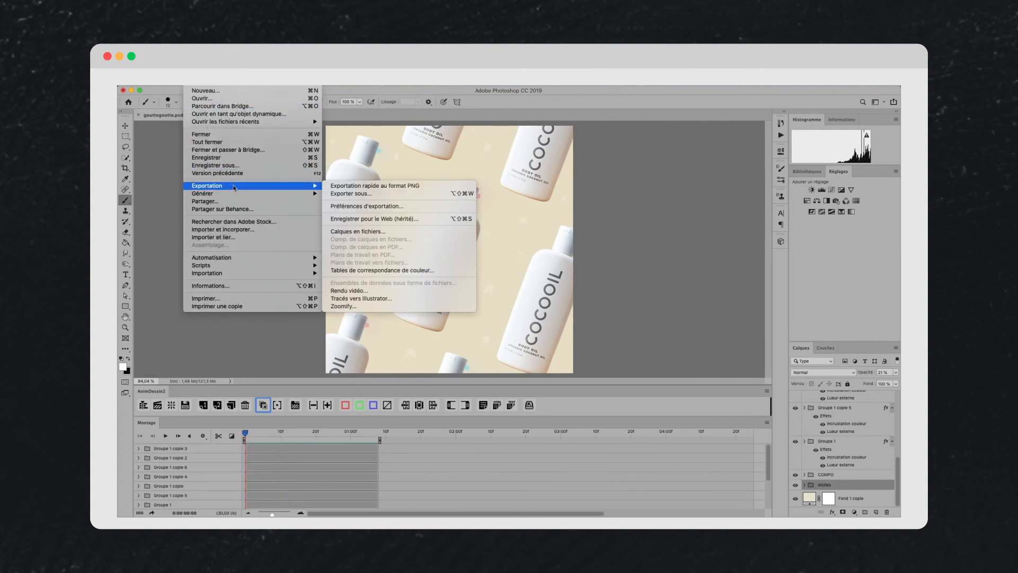
mouse_move(317, 195)
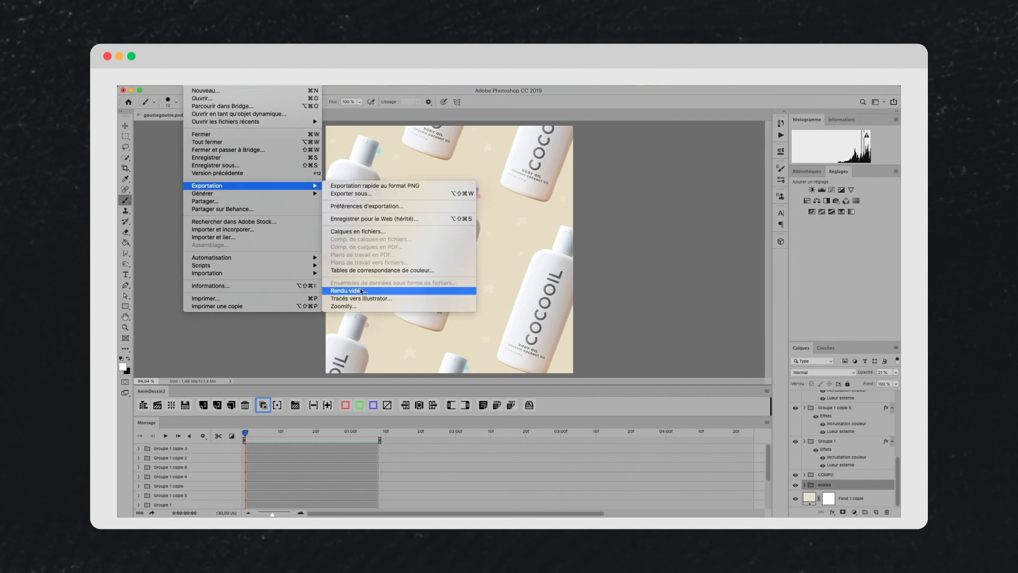
left_click(370, 292)
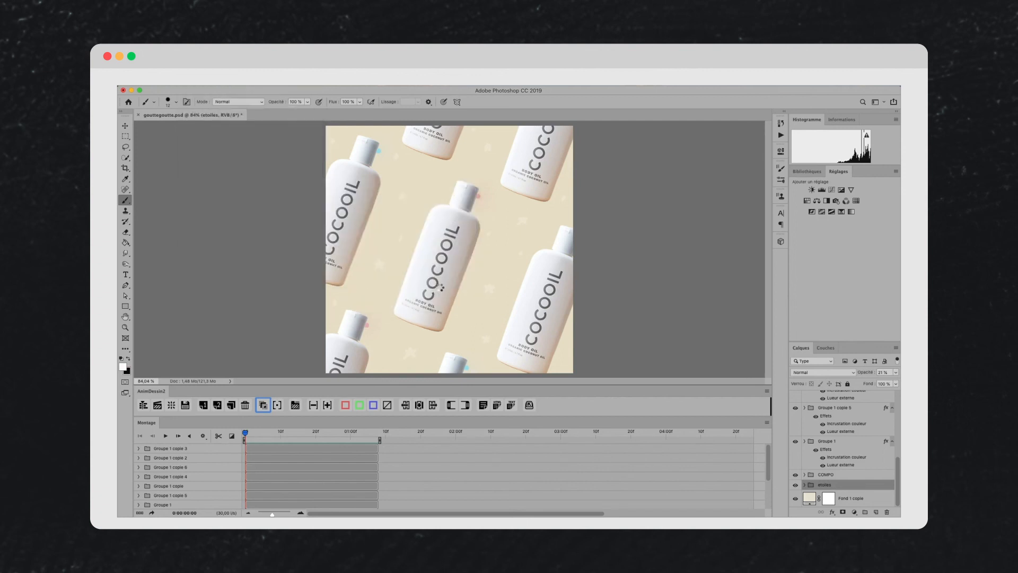
left_click_drag(440, 161, 527, 164)
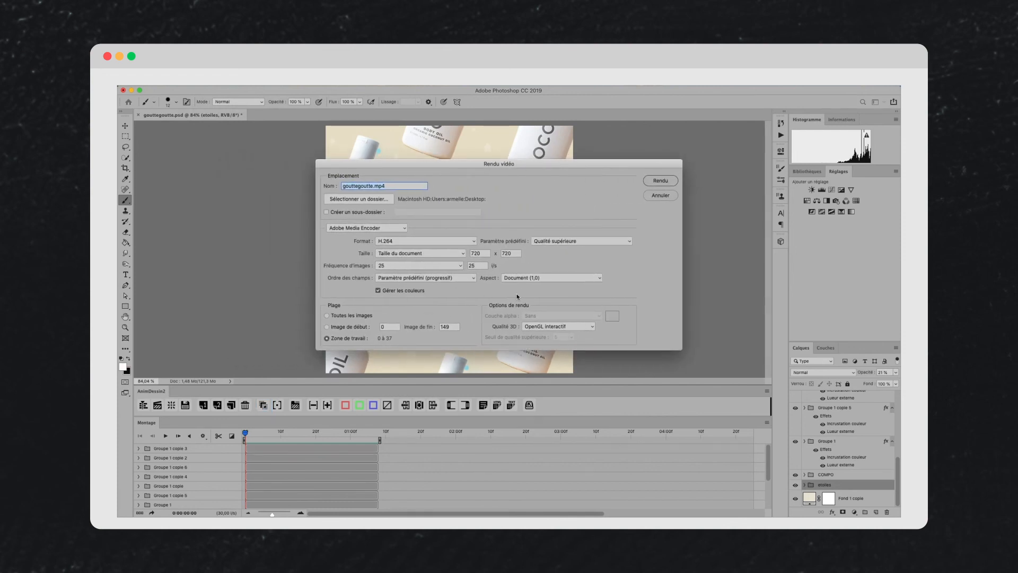